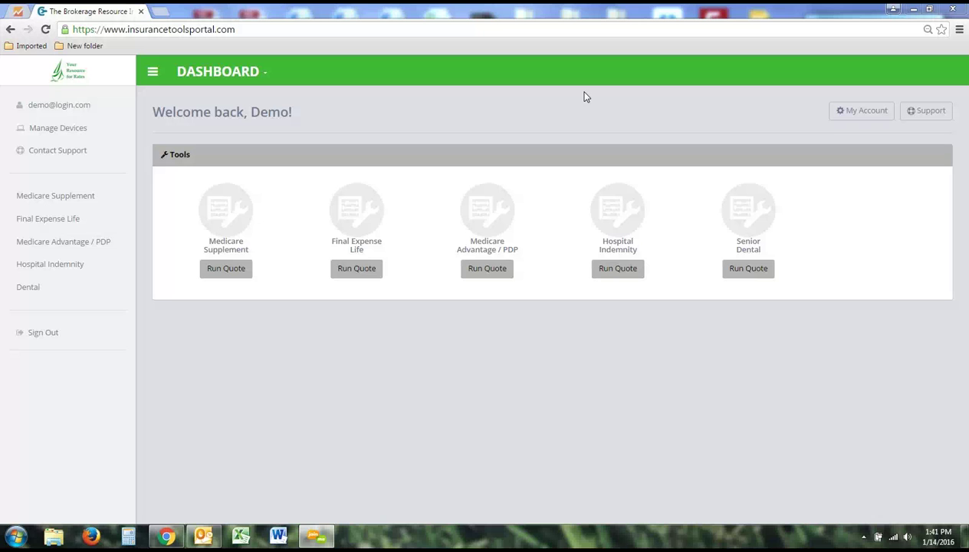
{"action": "right_click", "coordinate": [203, 536]}
{"action": "left_click", "coordinate": [191, 504]}
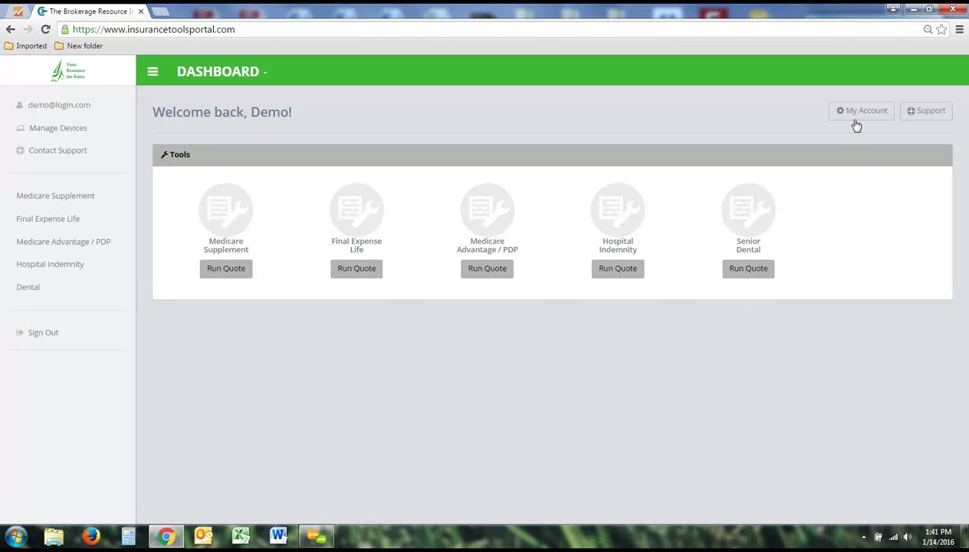
{"action": "left_click", "coordinate": [261, 80]}
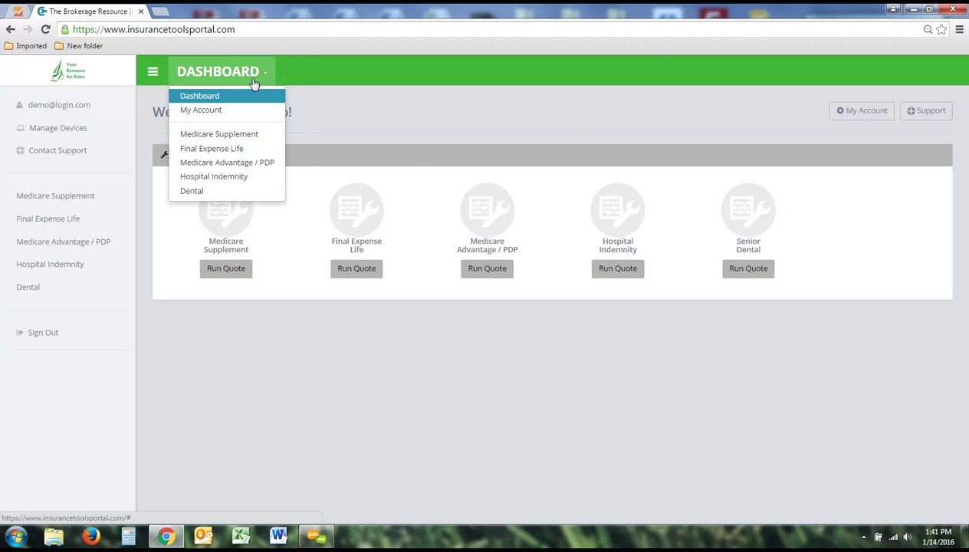
{"action": "left_click", "coordinate": [201, 92]}
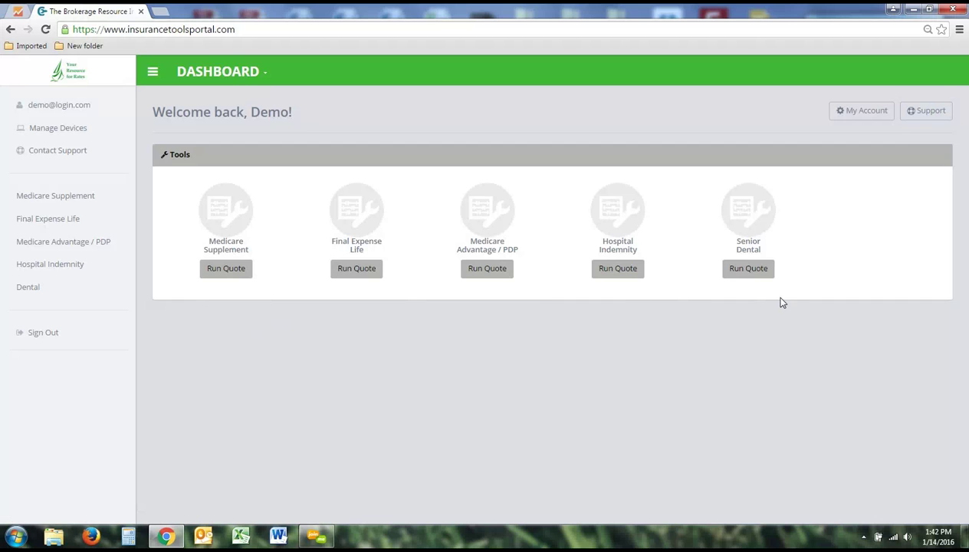
Step: Start a Medicare Supplement quote and set the zip code to 68135
{"action": "left_click", "coordinate": [225, 268]}
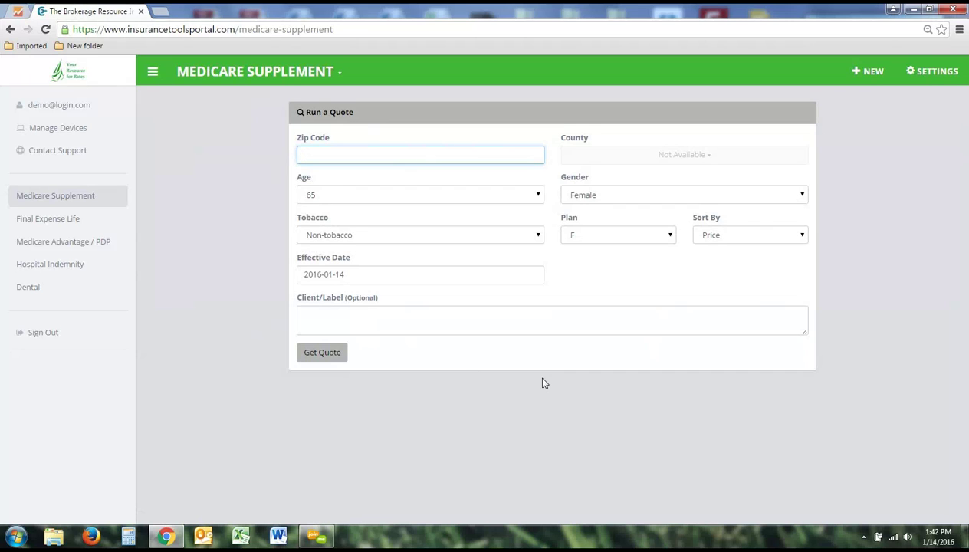
{"action": "type", "text": "68"}
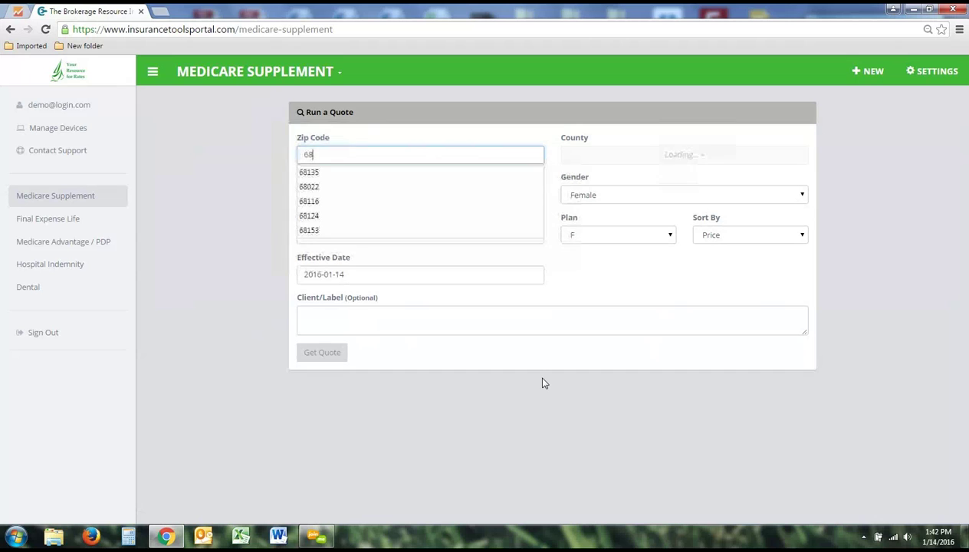
{"action": "type", "text": "135"}
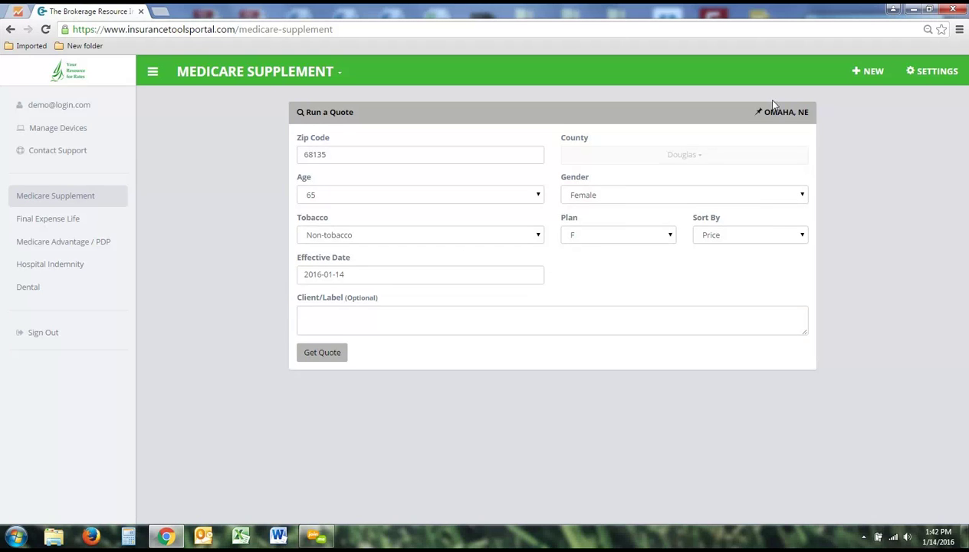
Step: Review the available age, gender, tobacco, plan and sort order choices on the quote form without changing them
{"action": "left_click", "coordinate": [540, 197]}
{"action": "left_click", "coordinate": [590, 272]}
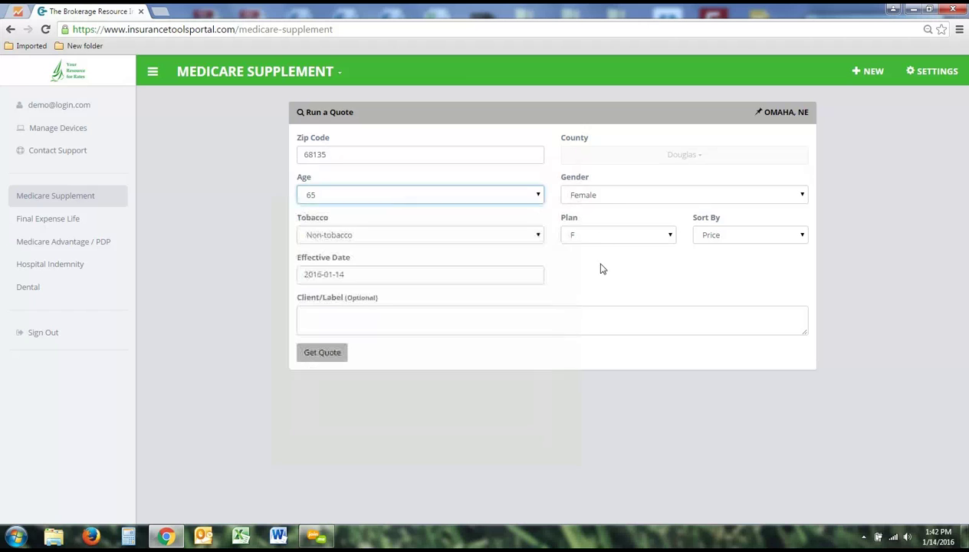
{"action": "left_click", "coordinate": [607, 201]}
{"action": "left_click", "coordinate": [492, 242]}
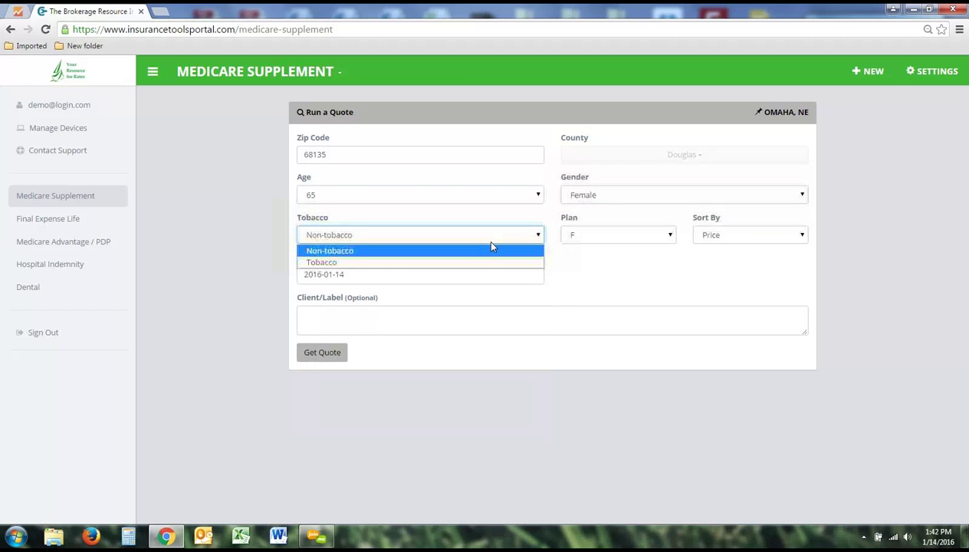
{"action": "left_click", "coordinate": [622, 281]}
{"action": "left_click", "coordinate": [613, 241]}
{"action": "left_click", "coordinate": [715, 289]}
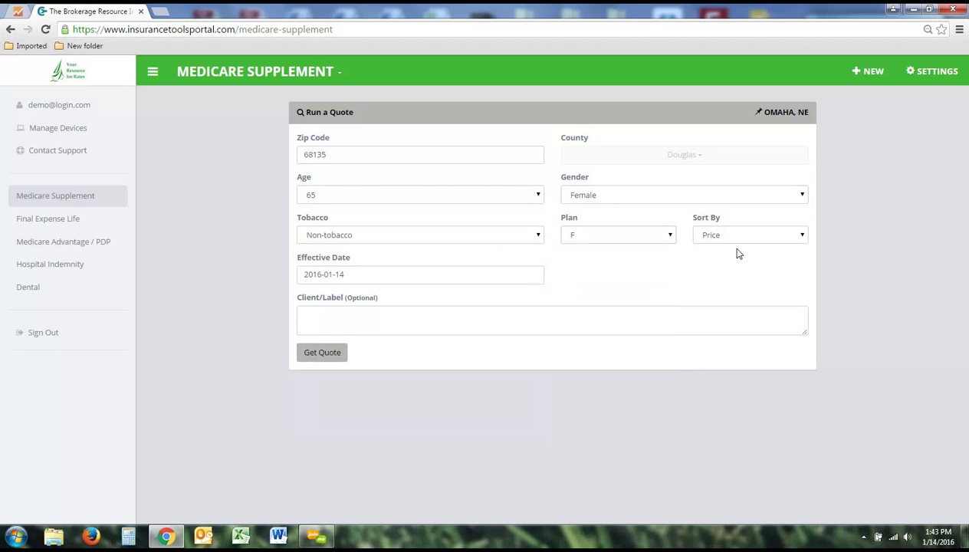
{"action": "left_click", "coordinate": [732, 243]}
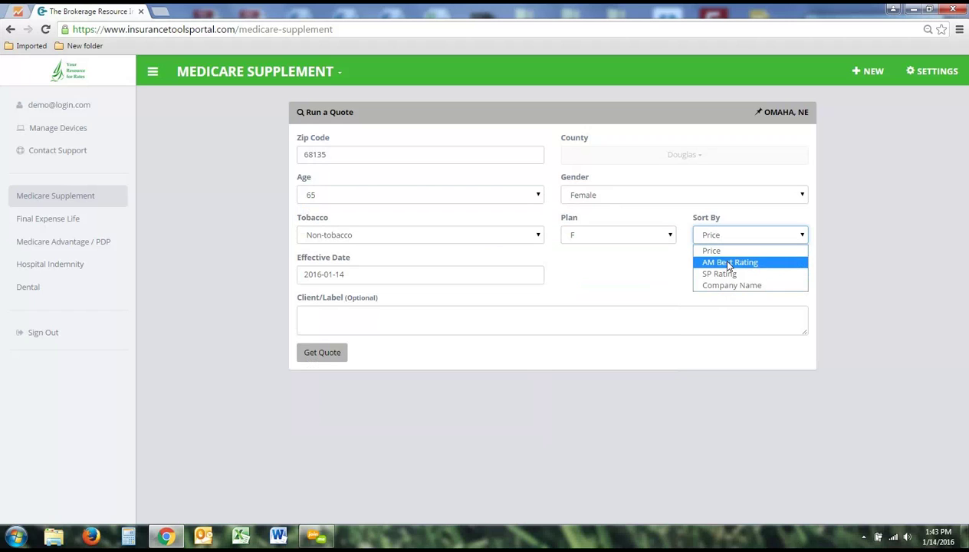
{"action": "left_click", "coordinate": [648, 286]}
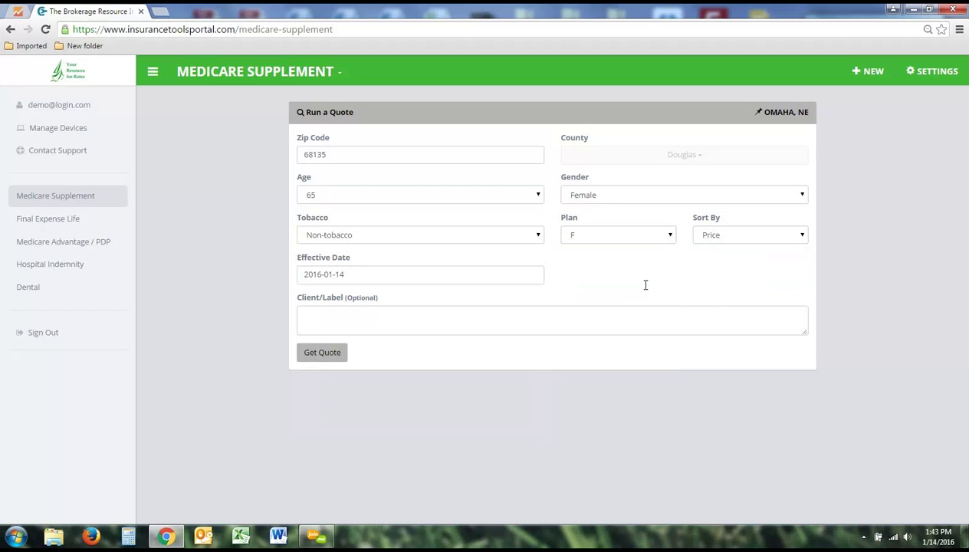
Step: Look ahead to February 2016 in the effective date calendar and close it without picking a date
{"action": "left_click", "coordinate": [485, 274]}
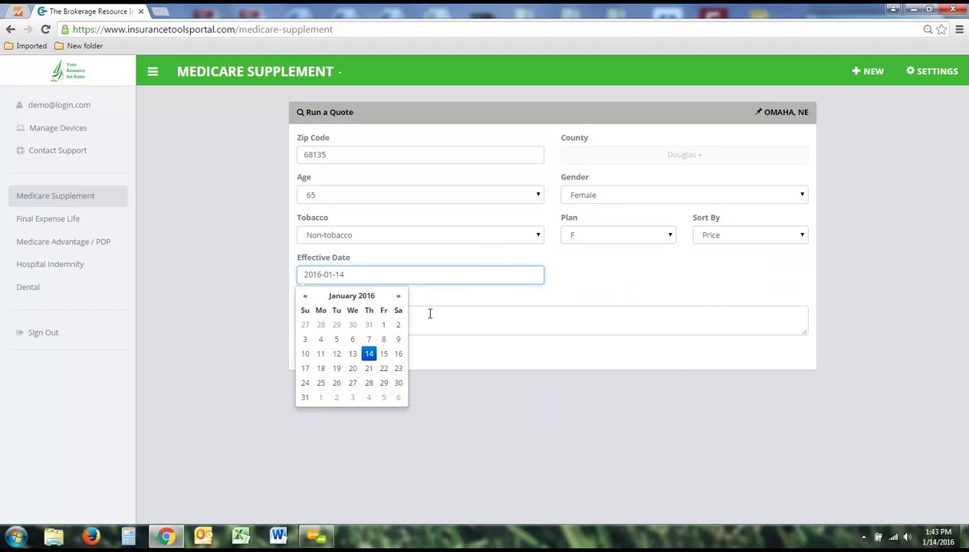
{"action": "left_click", "coordinate": [399, 300]}
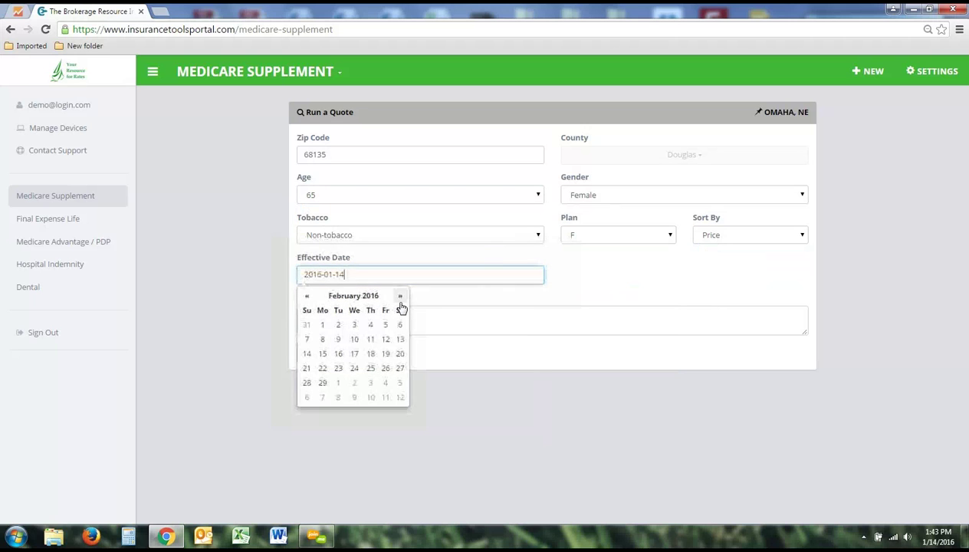
{"action": "left_click", "coordinate": [580, 291]}
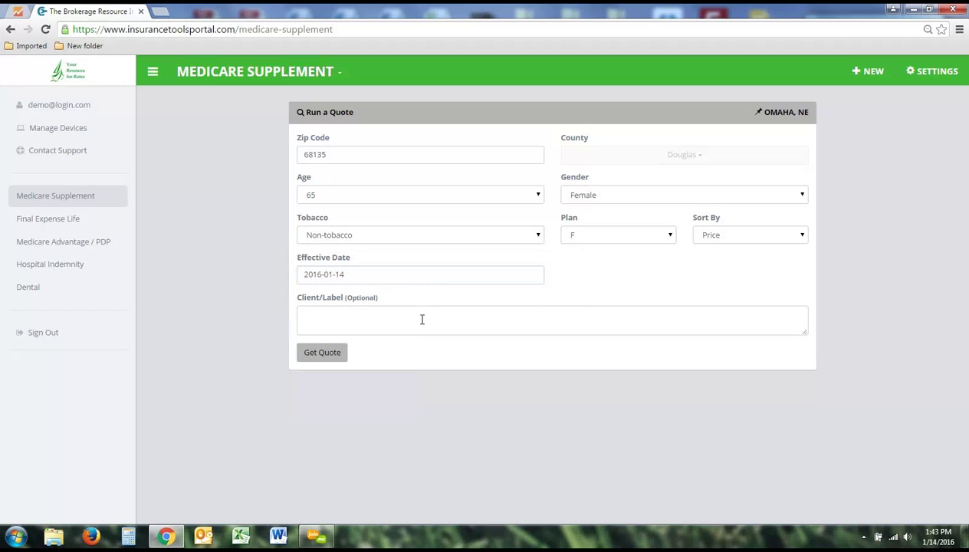
Step: Enter the client's full name as the quote label and get the Medicare Supplement quotes
{"action": "left_click", "coordinate": [351, 321]}
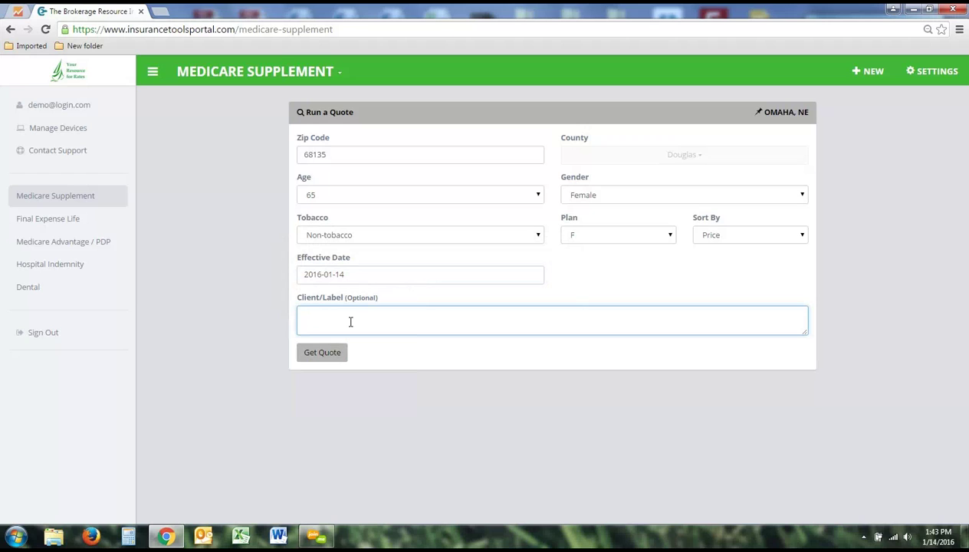
{"action": "type", "text": "john smith"}
{"action": "left_click", "coordinate": [330, 360]}
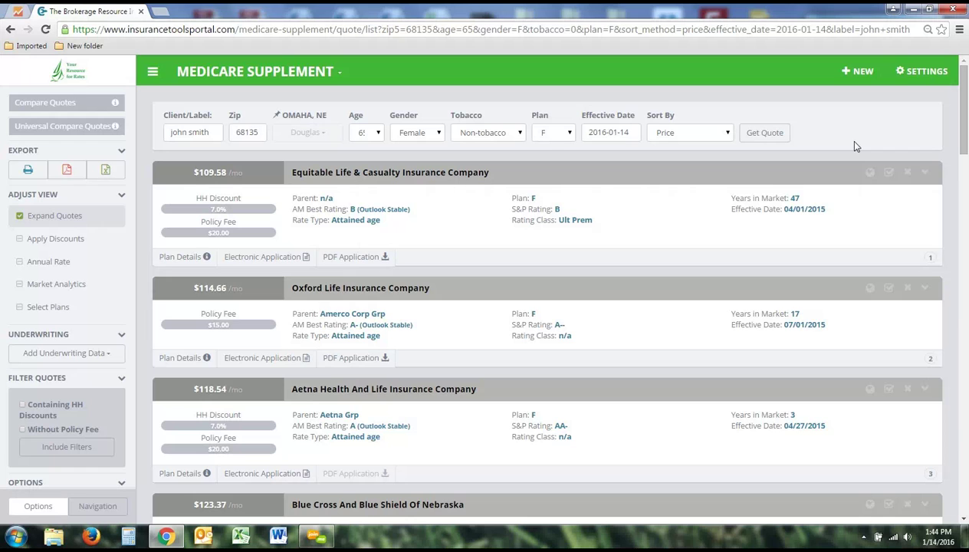
Step: Check the plan and gender choices in the search criteria above the quote results, leaving them as they are
{"action": "left_click", "coordinate": [565, 138]}
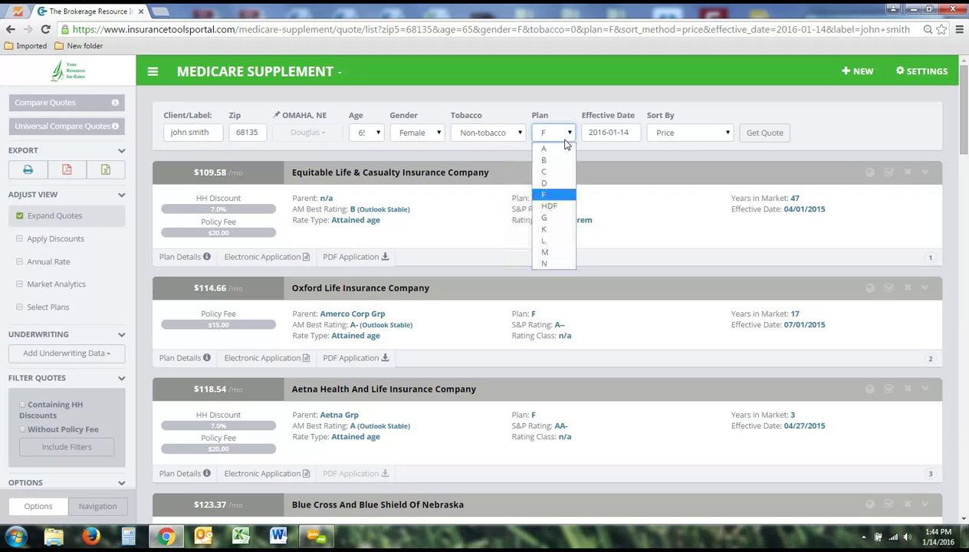
{"action": "left_click", "coordinate": [418, 133]}
{"action": "left_click", "coordinate": [826, 131]}
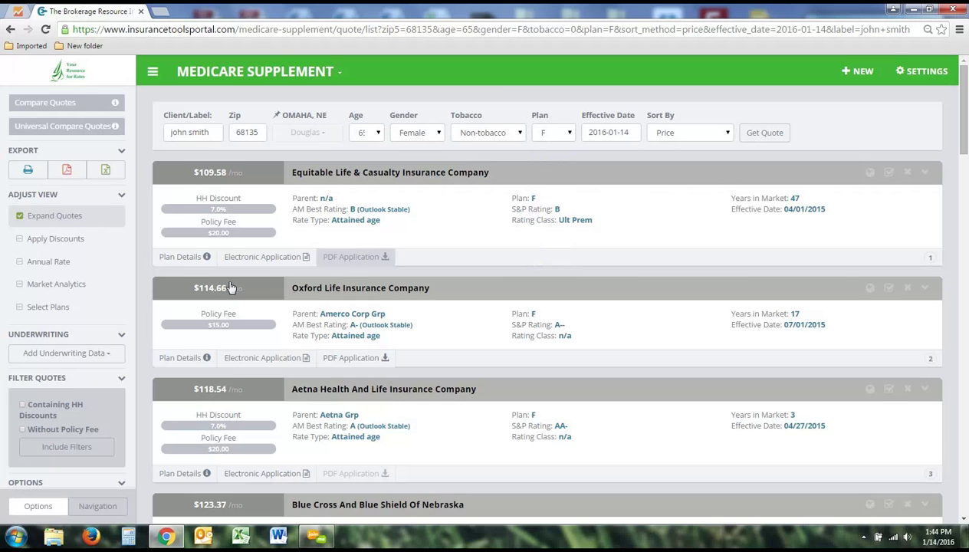
Step: Examine the Plan F details of the Equitable Life & Casualty quote, including what Medicare and the plan pay, and close them
{"action": "left_click", "coordinate": [197, 261]}
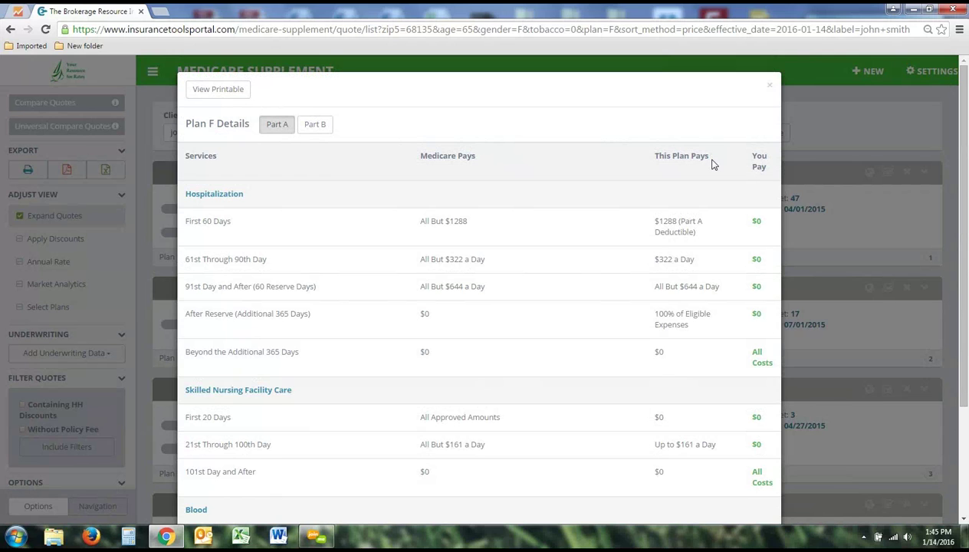
{"action": "left_click", "coordinate": [770, 89]}
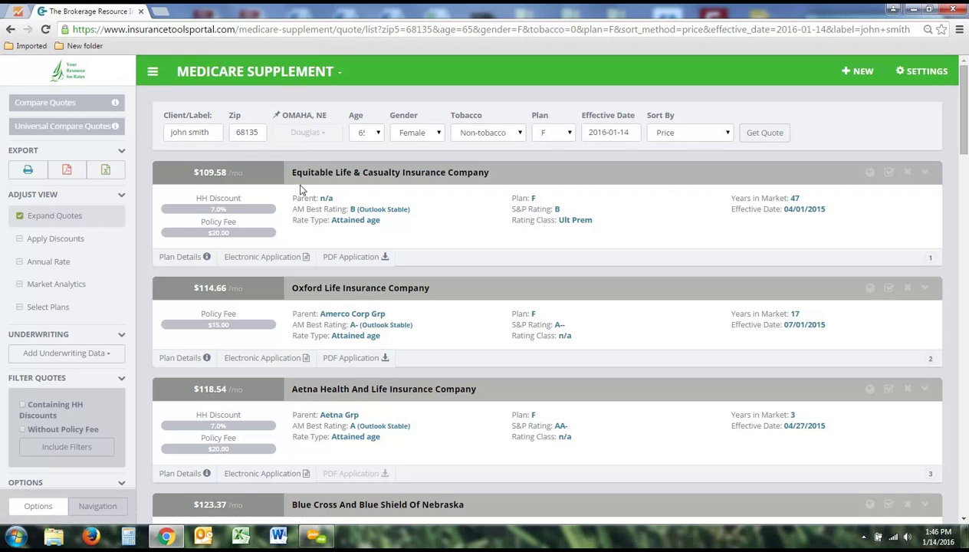
Step: Select the Equitable Life & Casualty, Oxford Life, and Aetna Health And Life quotes for comparison
{"action": "left_click", "coordinate": [360, 173]}
{"action": "left_click", "coordinate": [355, 290]}
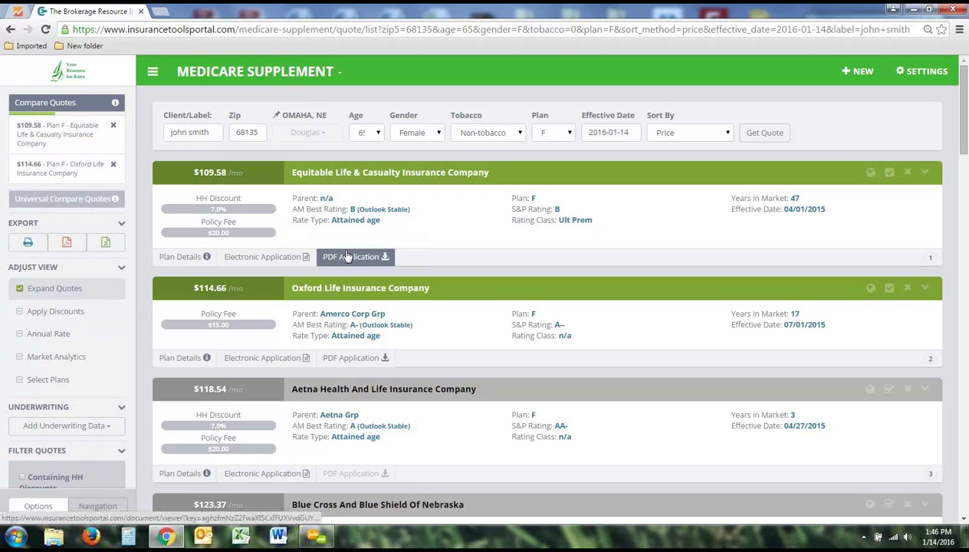
{"action": "scroll", "coordinate": [369, 250], "scroll_direction": "down", "scroll_amount": 3}
{"action": "scroll", "coordinate": [381, 273], "scroll_direction": "up", "scroll_amount": 2}
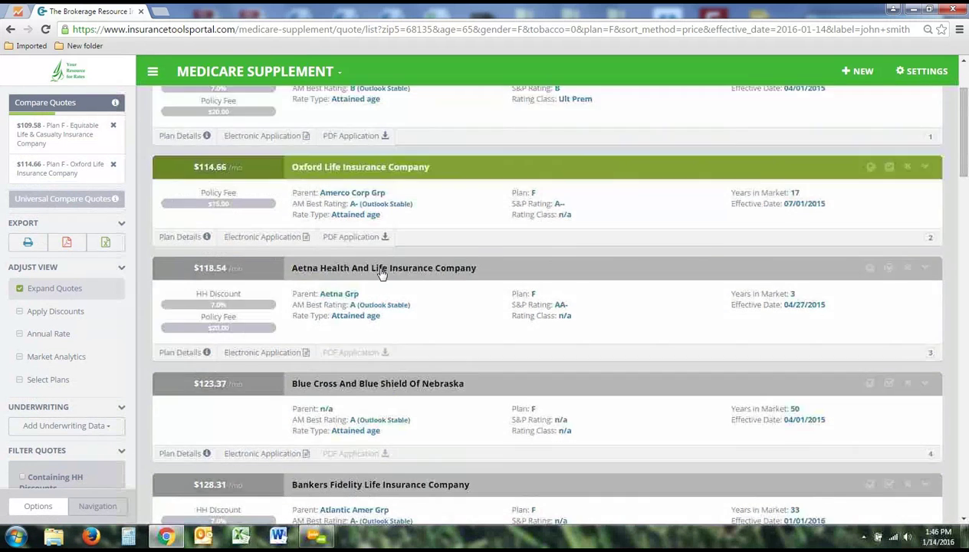
{"action": "scroll", "coordinate": [381, 274], "scroll_direction": "up", "scroll_amount": 2}
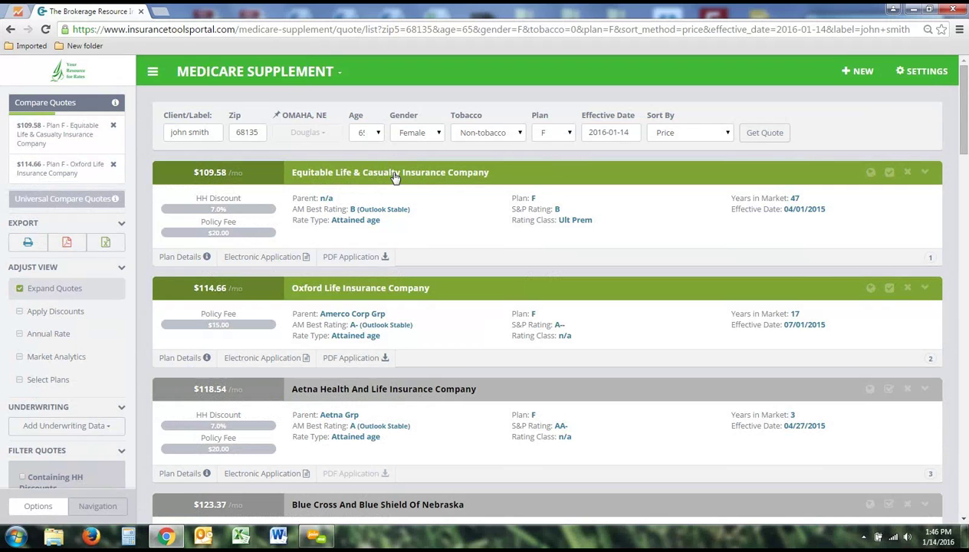
{"action": "left_click", "coordinate": [352, 394]}
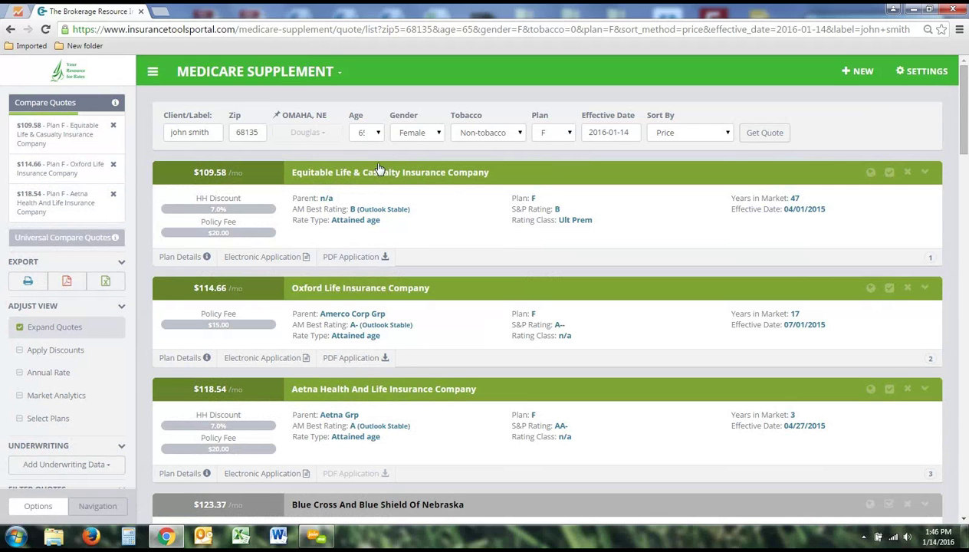
Step: Compare the three selected quotes side by side, review their rates and company details, and return to the quote list
{"action": "left_click", "coordinate": [40, 101]}
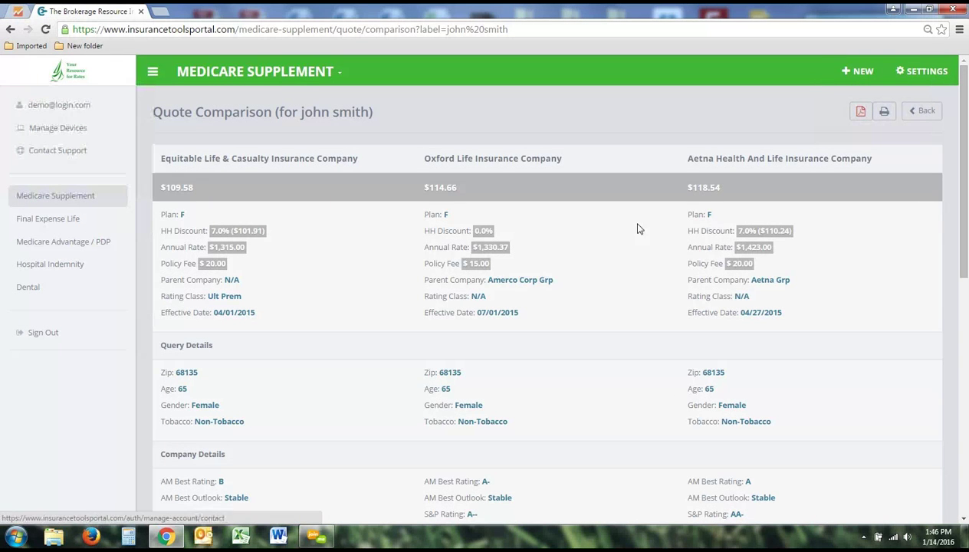
{"action": "scroll", "coordinate": [379, 285], "scroll_direction": "down", "scroll_amount": 5}
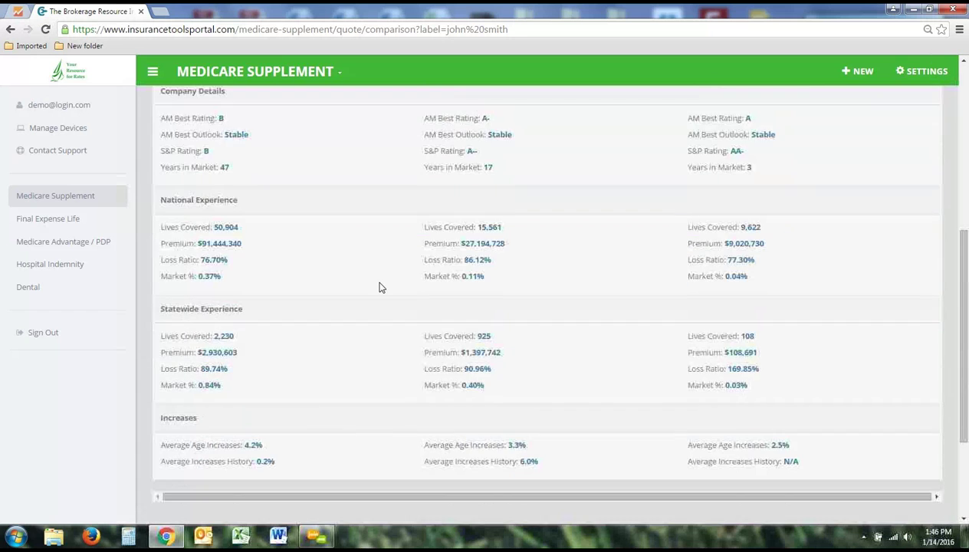
{"action": "scroll", "coordinate": [379, 287], "scroll_direction": "up", "scroll_amount": 5}
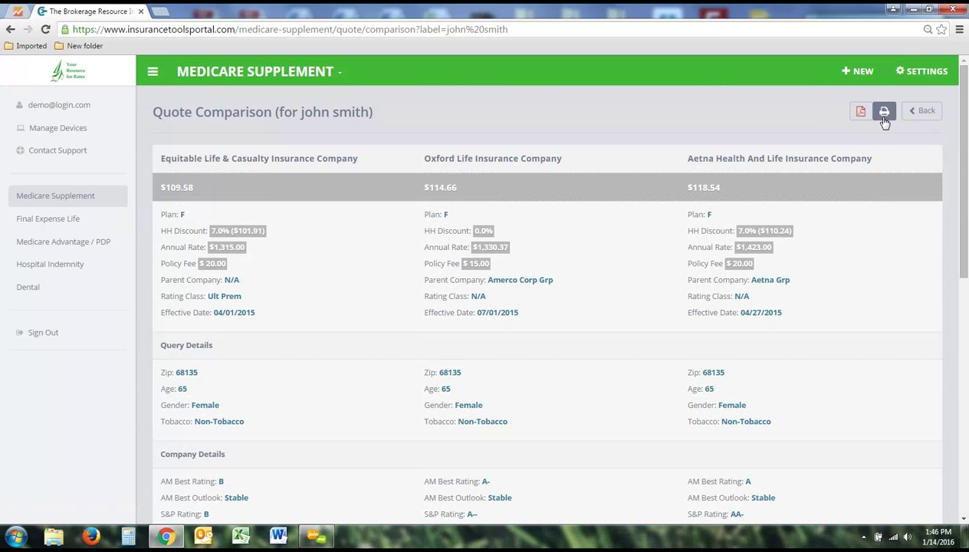
{"action": "left_click", "coordinate": [922, 118]}
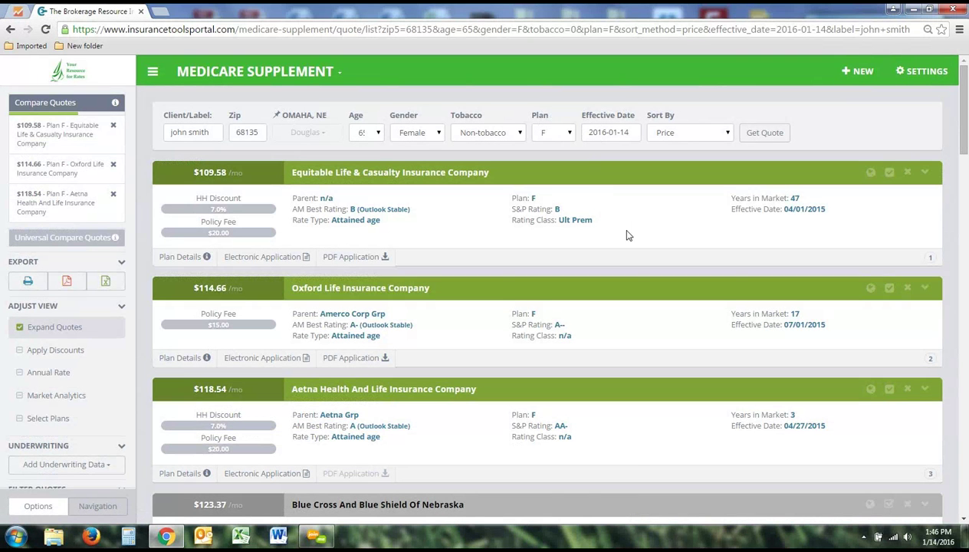
Step: Remove the Equitable Life & Casualty, Oxford Life, and Aetna quotes from the comparison selection
{"action": "left_click", "coordinate": [574, 178]}
{"action": "left_click", "coordinate": [495, 287]}
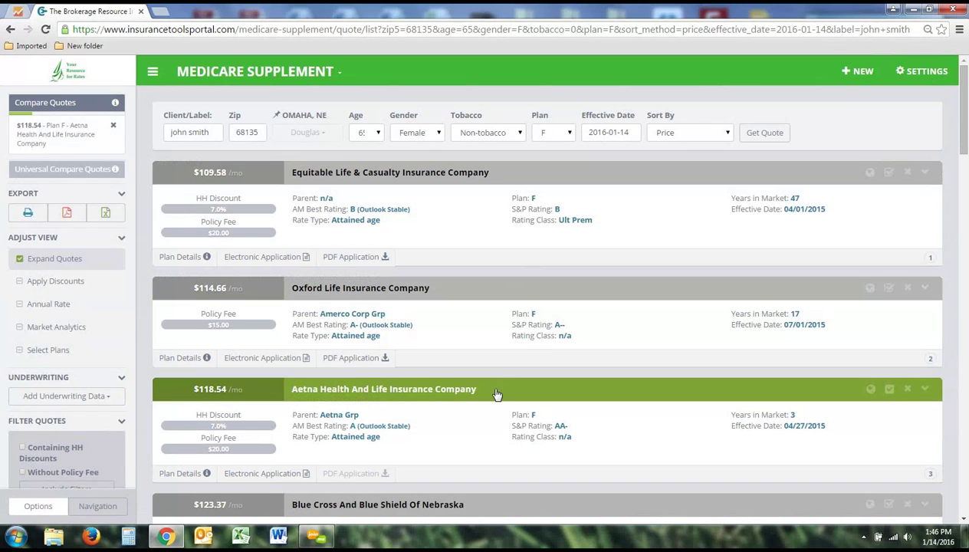
{"action": "left_click", "coordinate": [494, 391]}
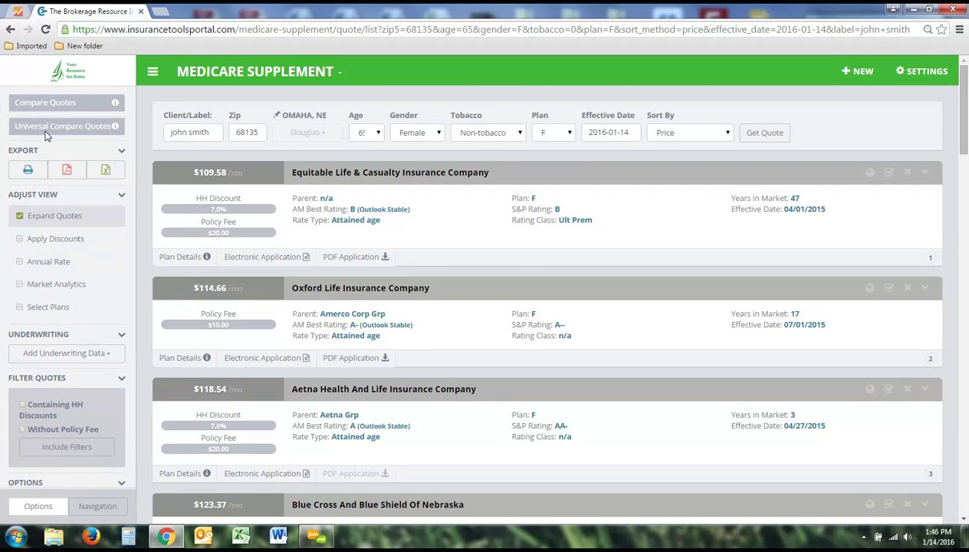
Step: Add the $109.58 Equitable Life & Casualty quote to the universal comparison and remove it again
{"action": "left_click", "coordinate": [871, 174]}
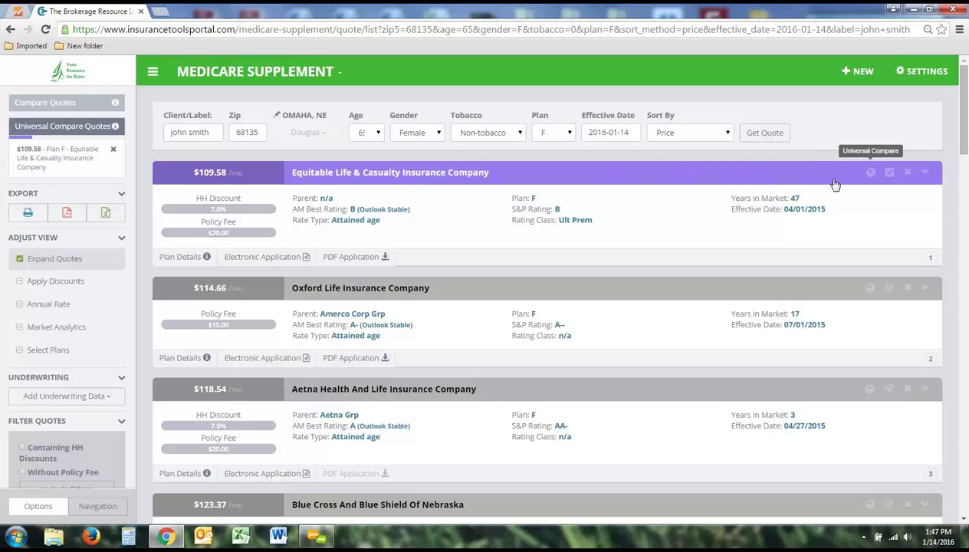
{"action": "left_click", "coordinate": [308, 77]}
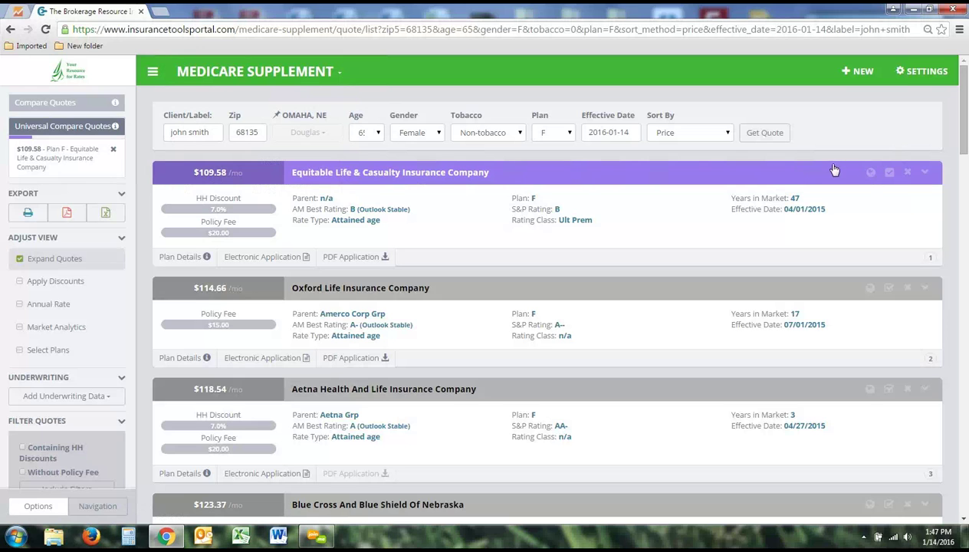
{"action": "left_click", "coordinate": [866, 172]}
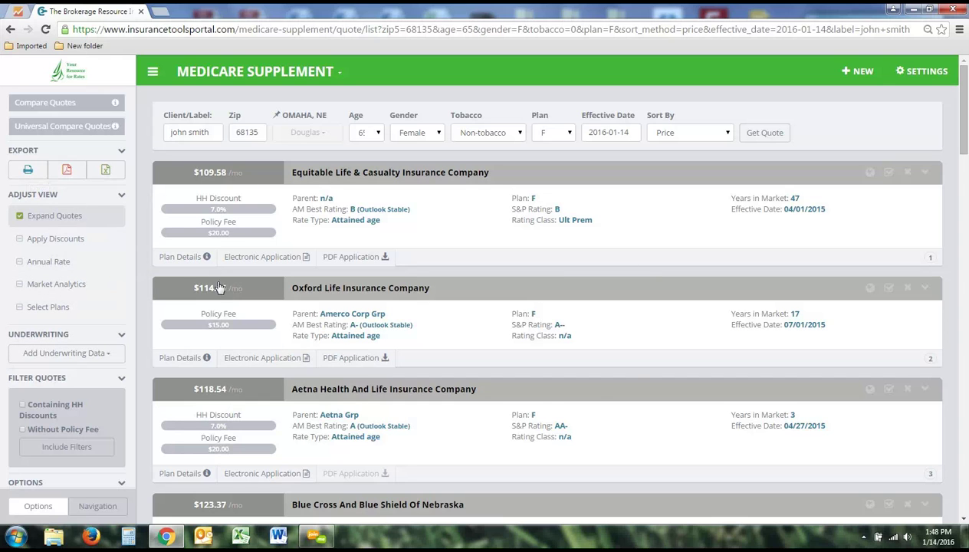
Step: Collapse all quotes to just company names and monthly prices, and expand their details again
{"action": "left_click", "coordinate": [87, 226]}
{"action": "left_click", "coordinate": [86, 226]}
{"action": "left_click", "coordinate": [86, 226]}
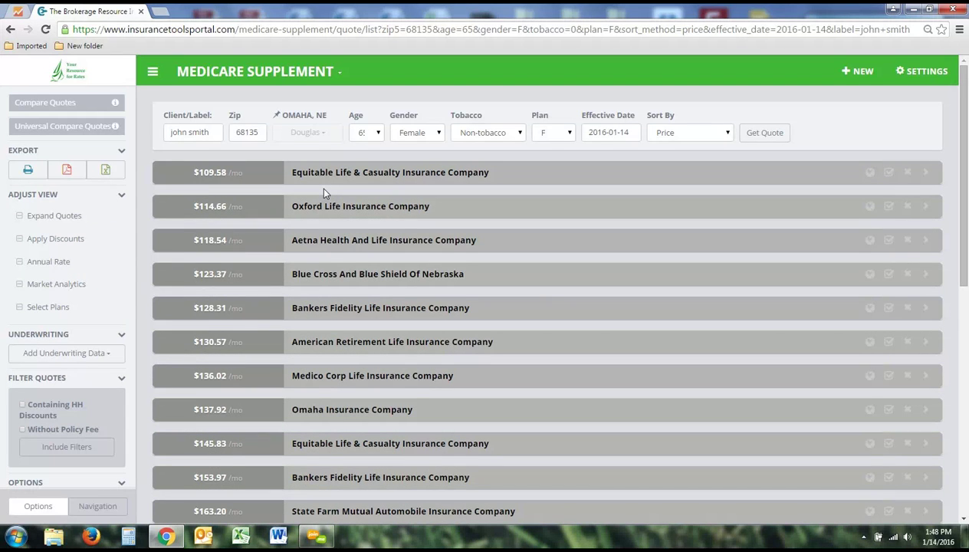
{"action": "left_click", "coordinate": [66, 217]}
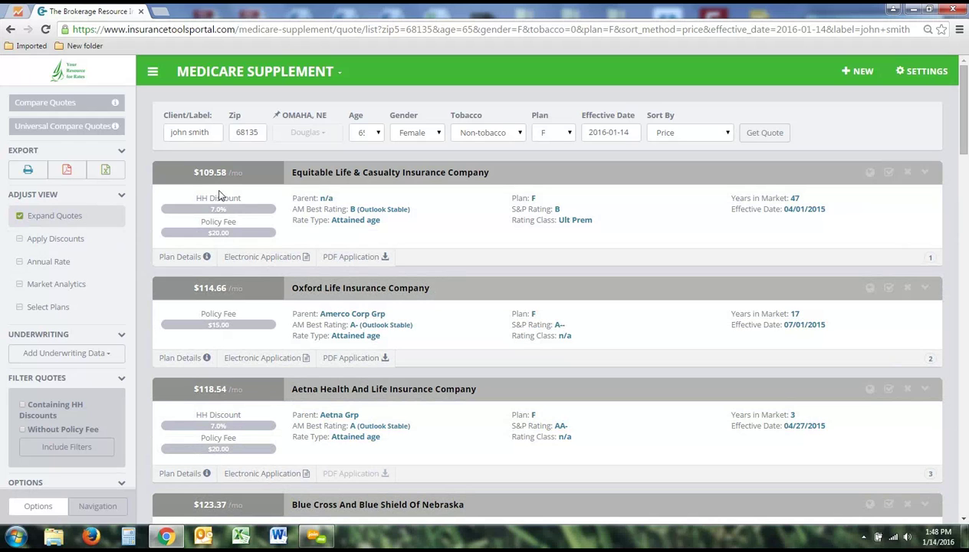
Step: Preview the quotes with household discounts applied and with annual rates, turning each view option off again
{"action": "left_click_drag", "start_coordinate": [192, 197], "coordinate": [238, 207]}
{"action": "left_click", "coordinate": [263, 199]}
{"action": "left_click", "coordinate": [72, 241]}
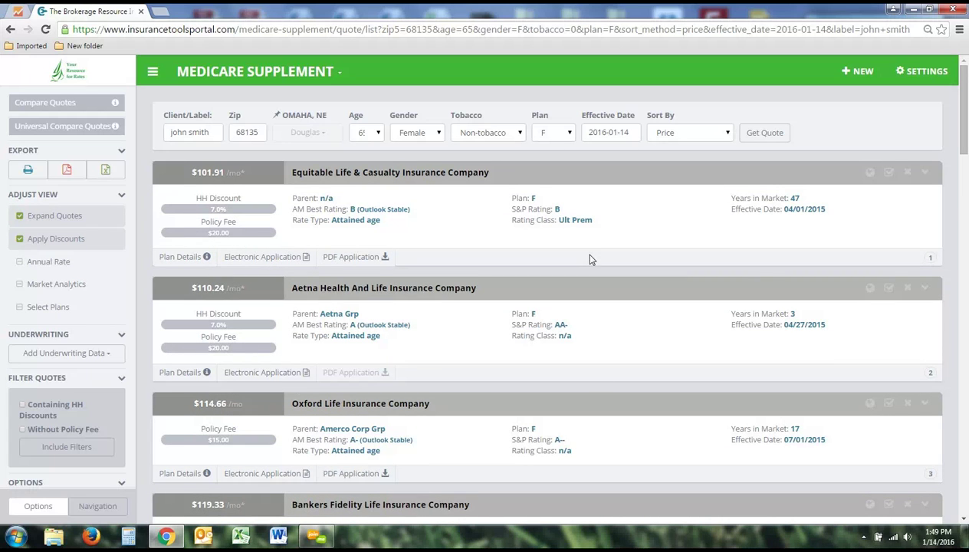
{"action": "left_click", "coordinate": [62, 252]}
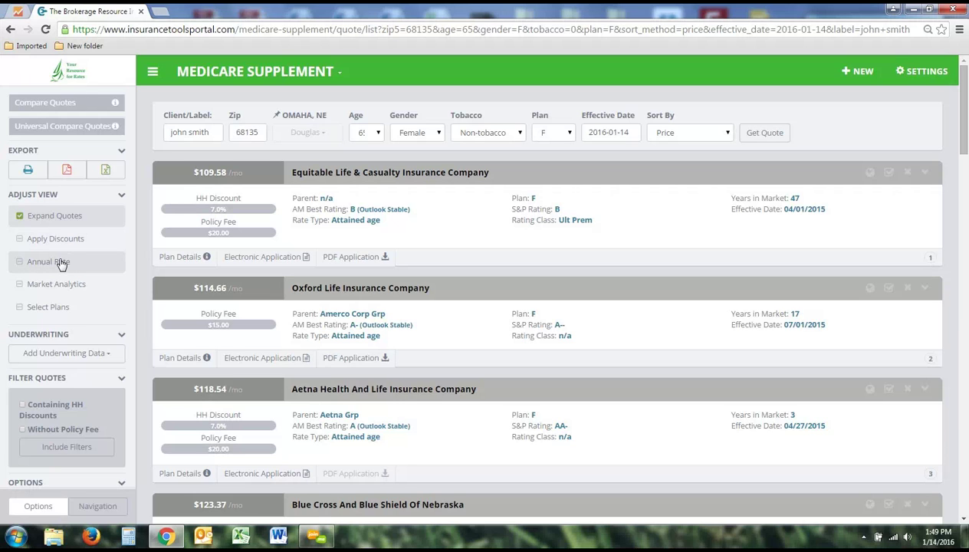
{"action": "left_click", "coordinate": [62, 264]}
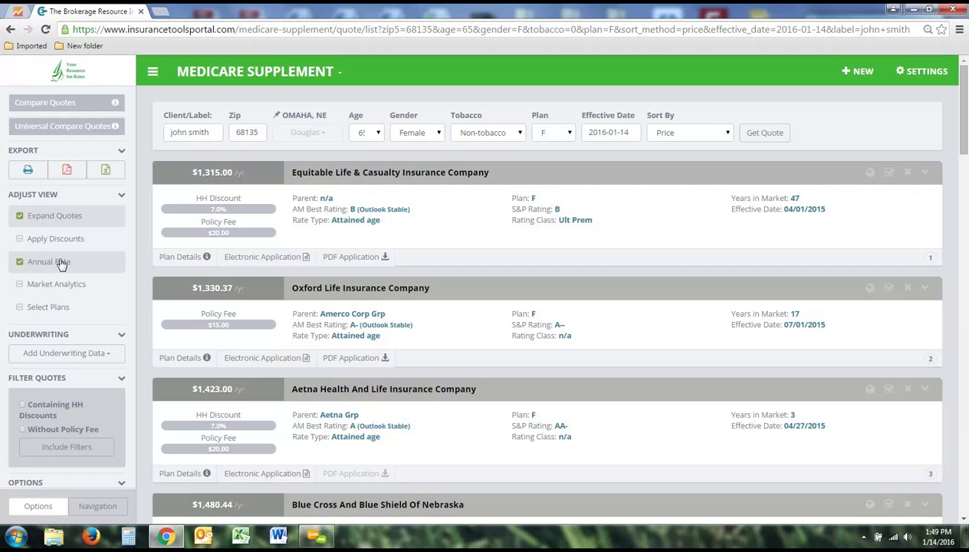
{"action": "left_click", "coordinate": [61, 264]}
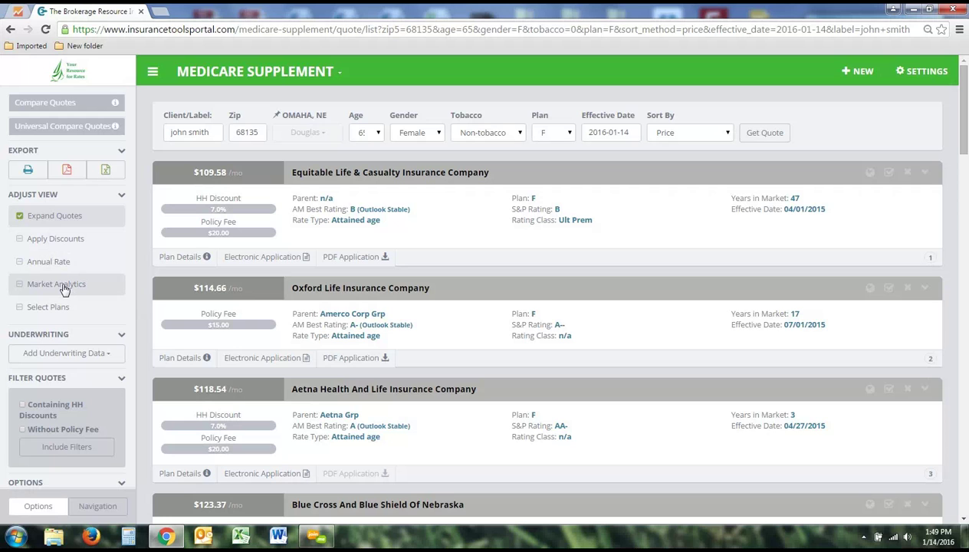
Step: Show and hide the market analytics for all quotes, and switch the plan selection option on and off
{"action": "left_click", "coordinate": [64, 286]}
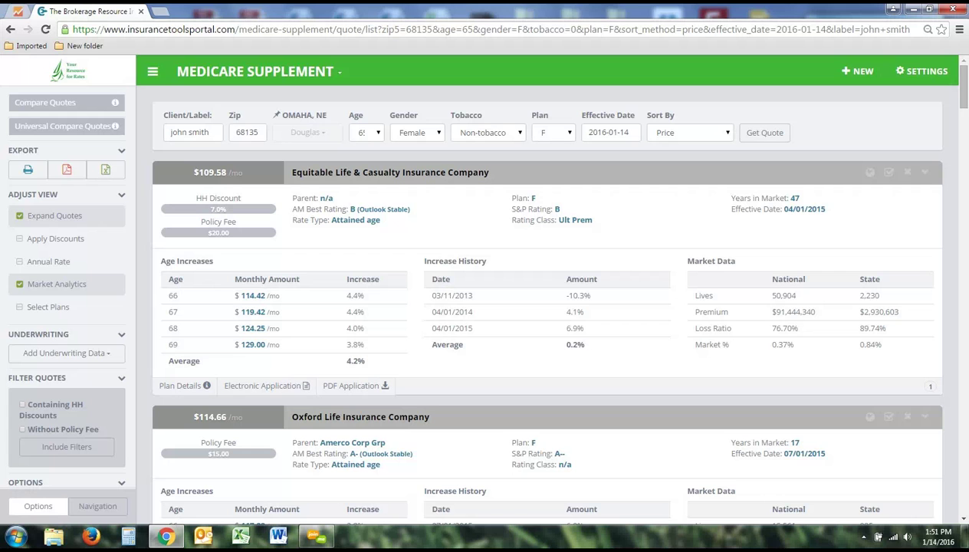
{"action": "left_click", "coordinate": [57, 284]}
{"action": "left_click", "coordinate": [49, 308]}
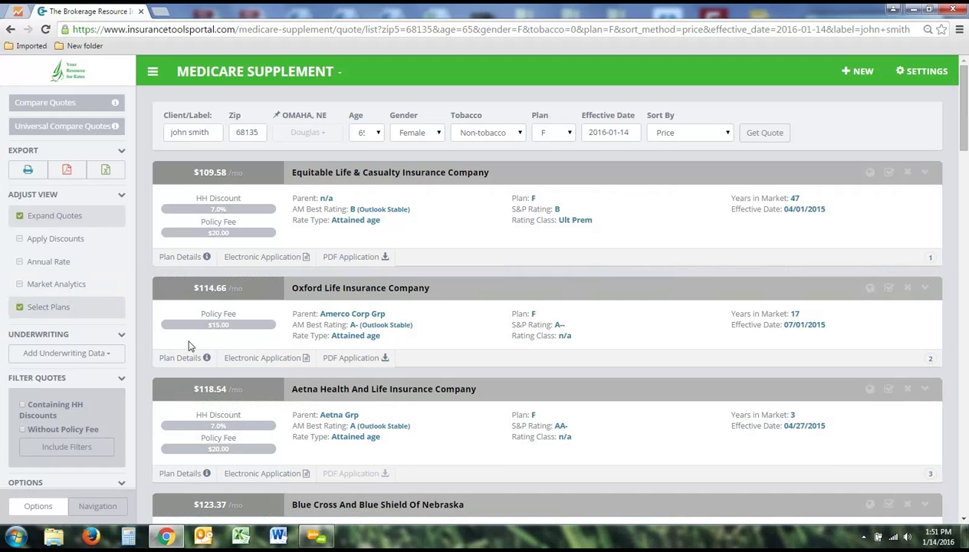
{"action": "left_click", "coordinate": [48, 309]}
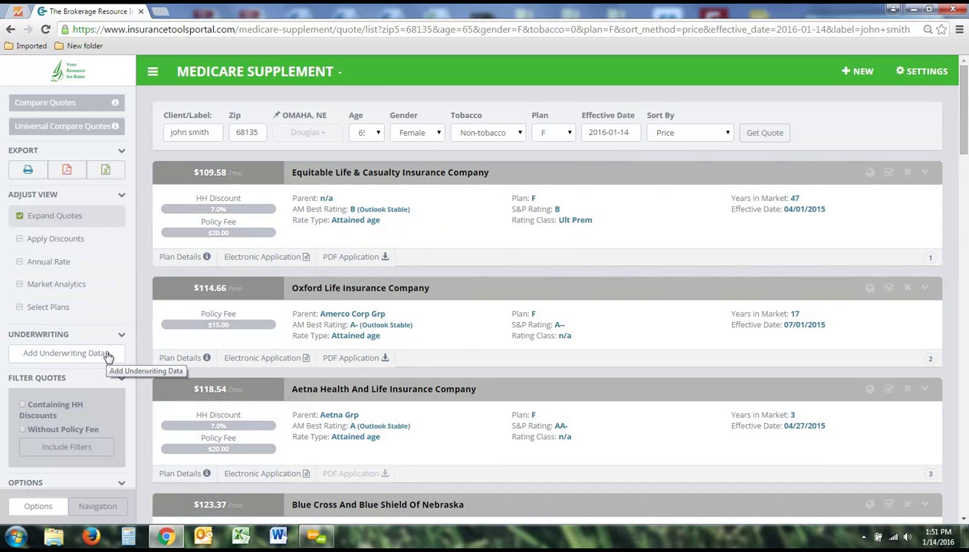
Step: Add Heart Attack as an underwriting condition to show each carrier's lookback period, and clear it again
{"action": "left_click", "coordinate": [108, 356]}
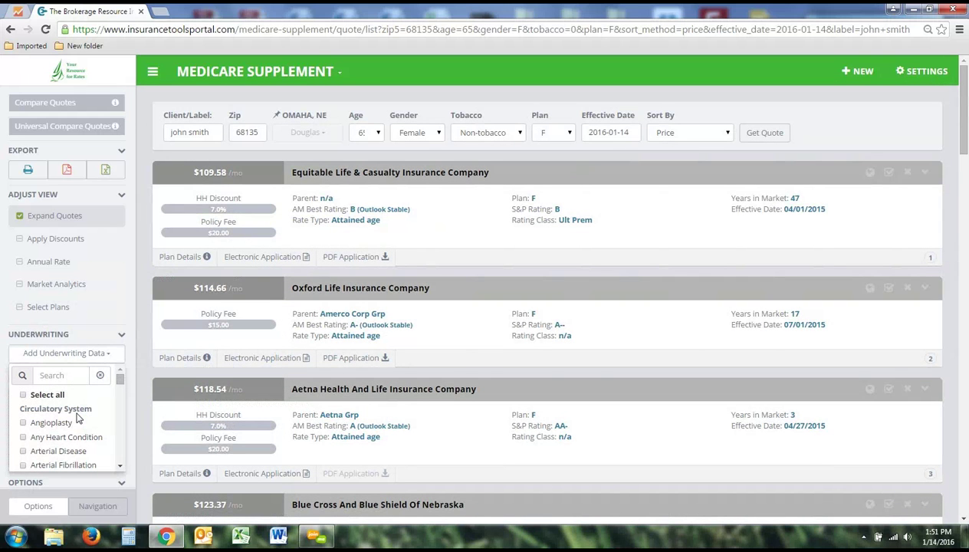
{"action": "scroll", "coordinate": [77, 420], "scroll_direction": "down", "scroll_amount": 3}
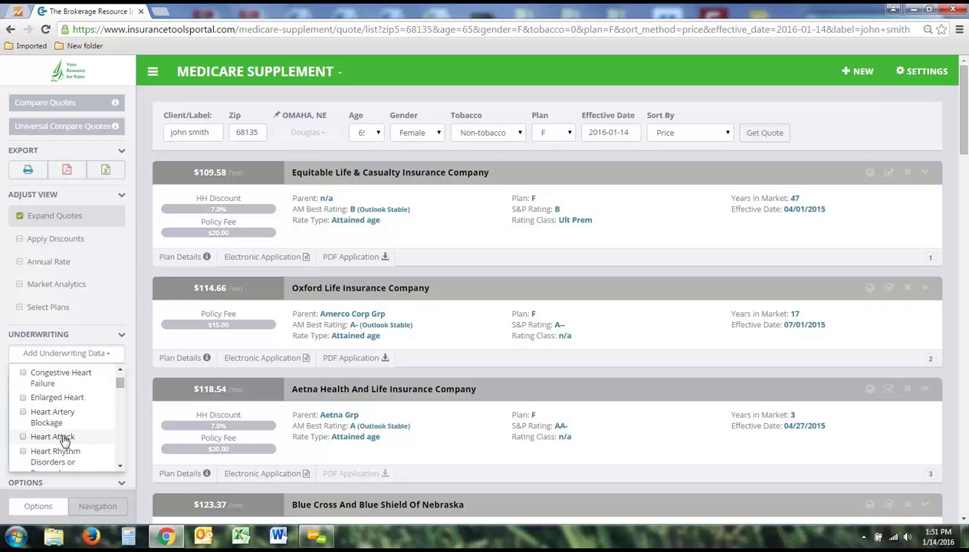
{"action": "left_click", "coordinate": [65, 440]}
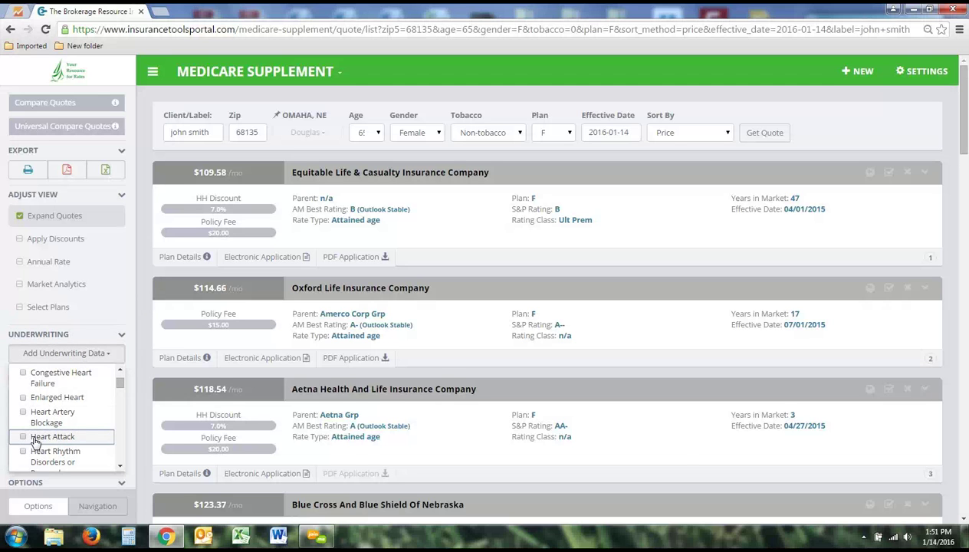
{"action": "left_click", "coordinate": [23, 437]}
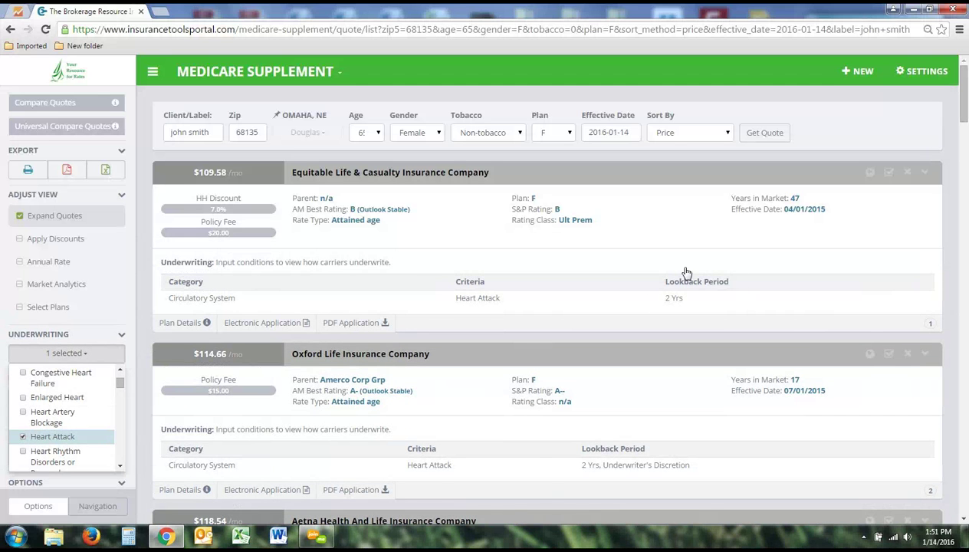
{"action": "left_click", "coordinate": [77, 436]}
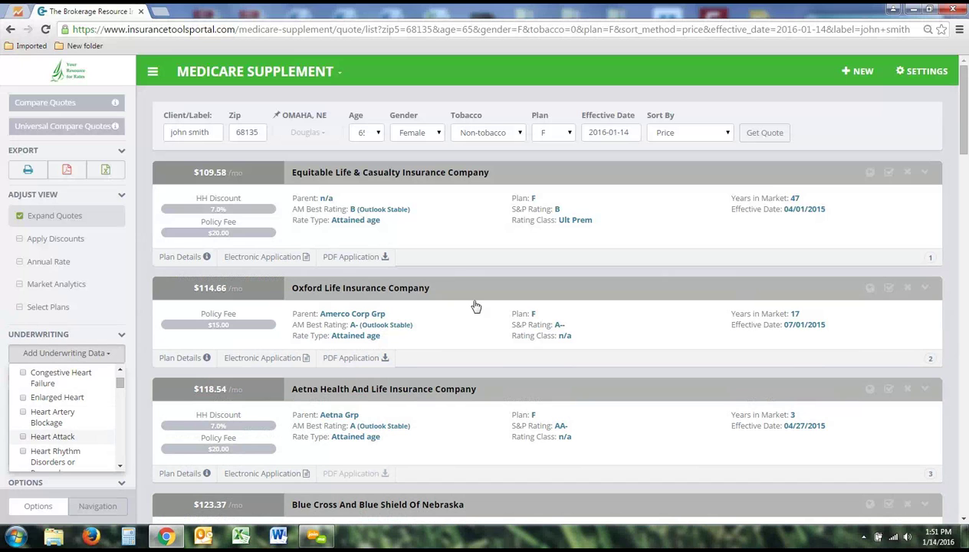
Step: Select Heart Attack and Enlarged Heart as underwriting conditions, adding Heart Artery Blockage and removing it again
{"action": "key", "text": "space"}
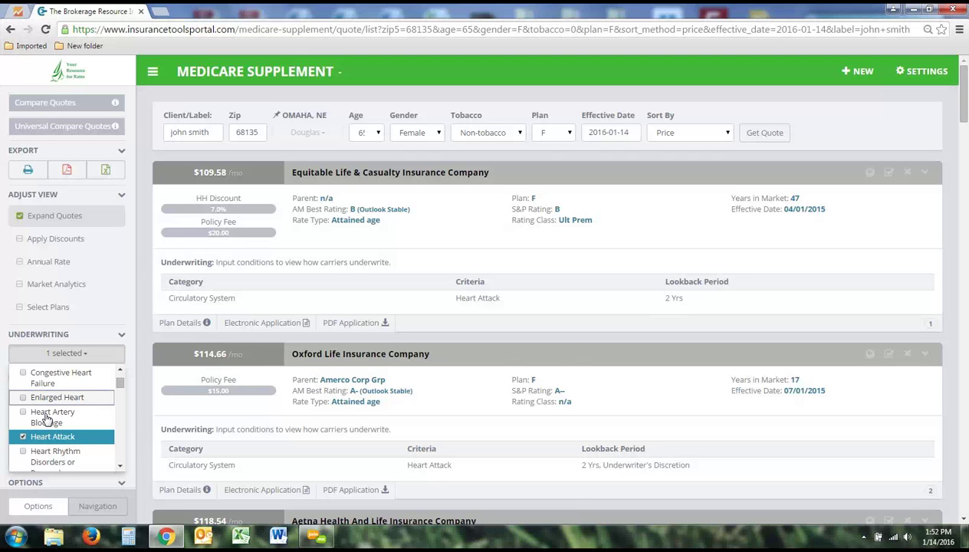
{"action": "key", "text": "space"}
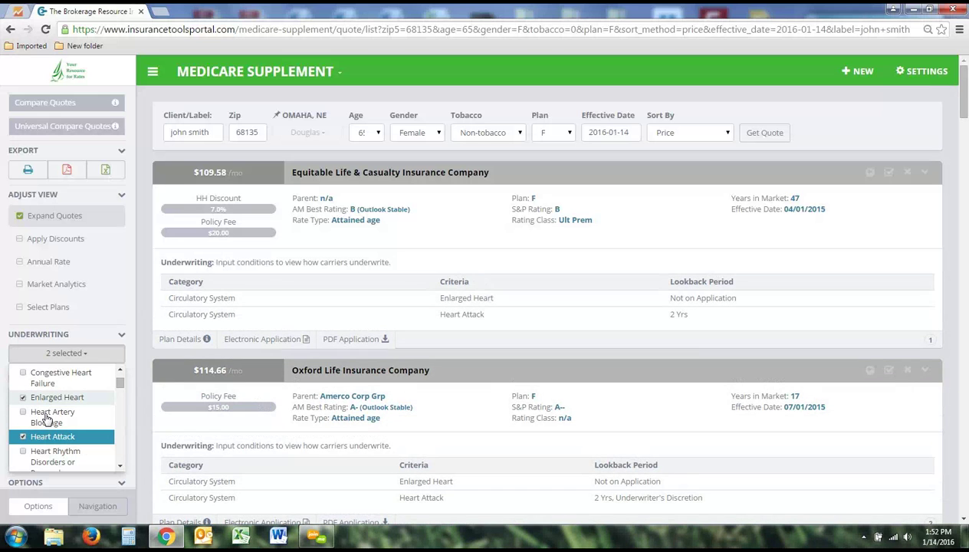
{"action": "left_click", "coordinate": [47, 419]}
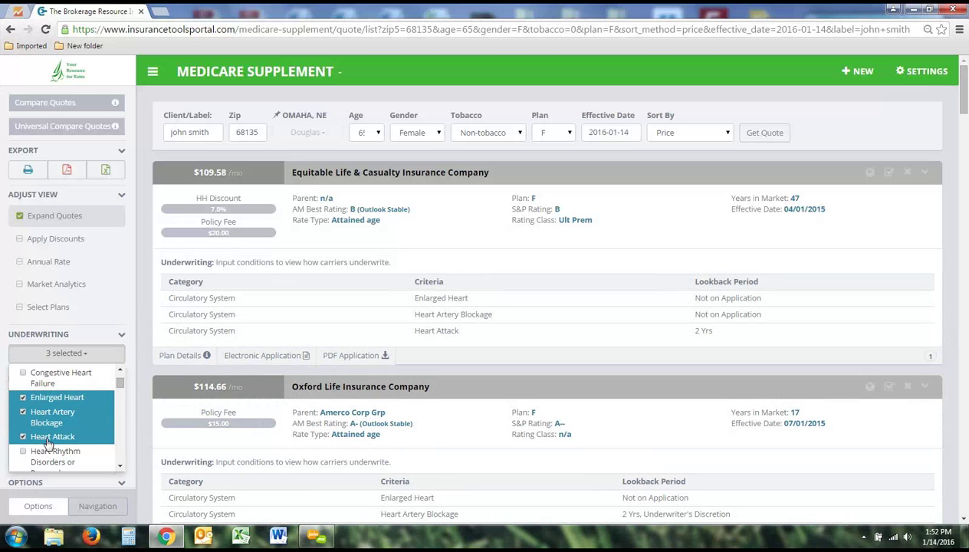
{"action": "key", "text": "space"}
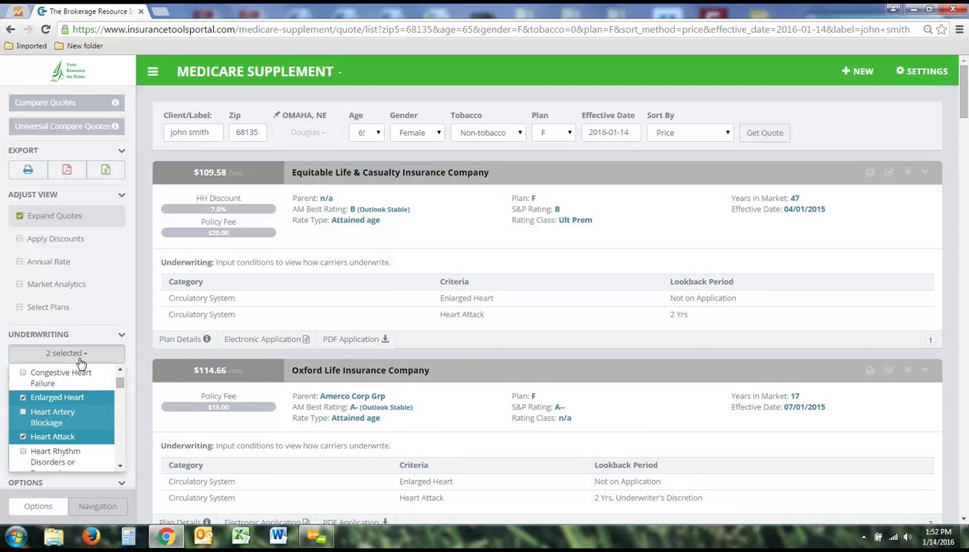
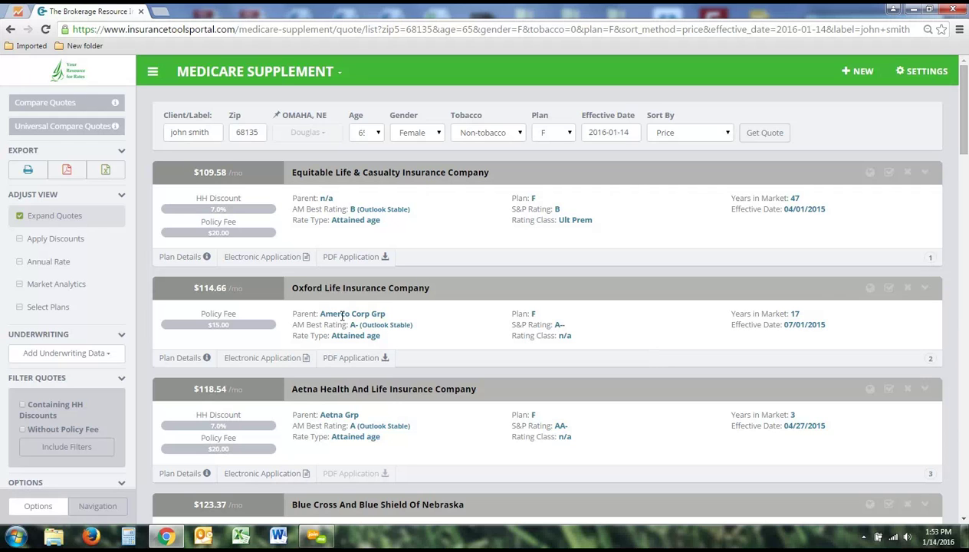
Step: Remove the Oxford Life Insurance Company quote from the results, and check the product navigation before returning to the quote options
{"action": "left_click", "coordinate": [908, 291]}
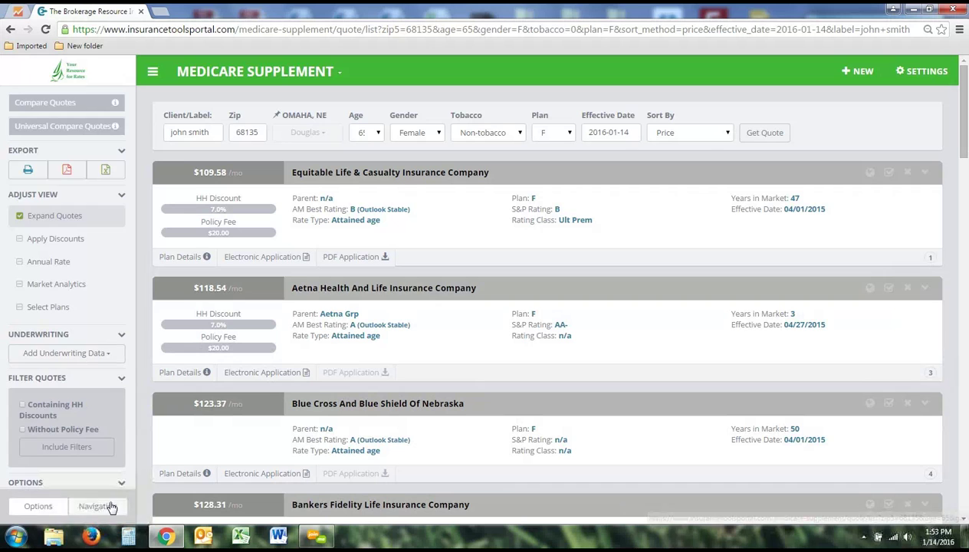
{"action": "left_click", "coordinate": [82, 506]}
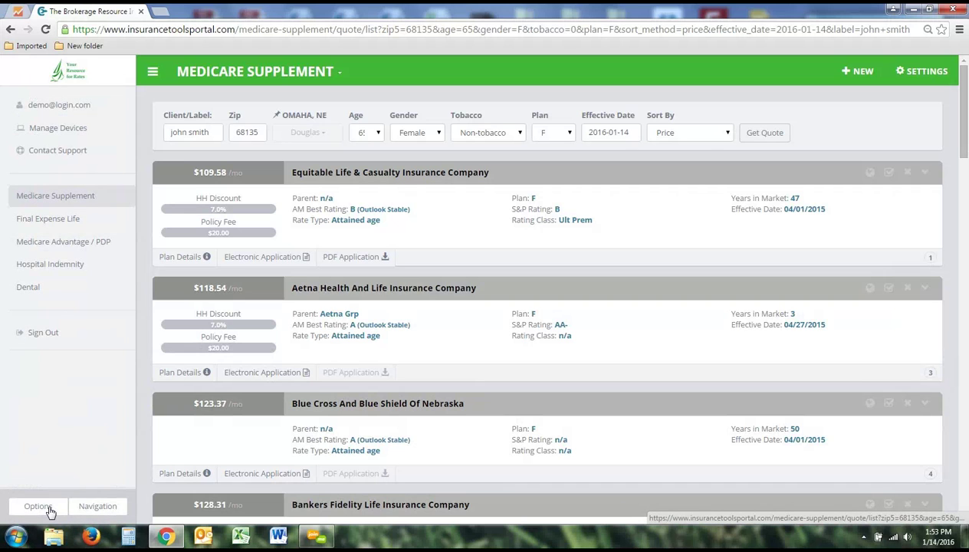
{"action": "left_click", "coordinate": [50, 510]}
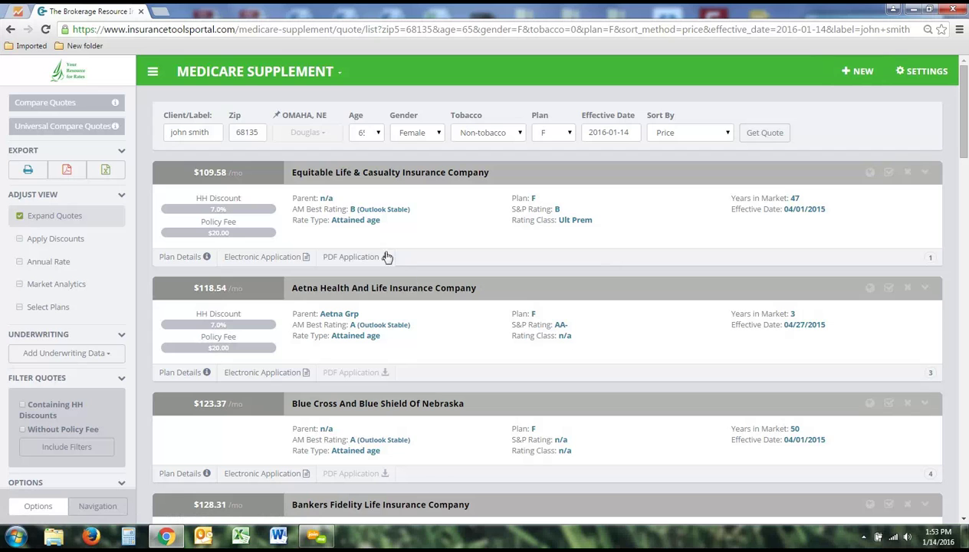
Step: Switch from Medicare Supplement to the Medicare Advantage / PDP quote form
{"action": "mouse_move", "coordinate": [280, 77]}
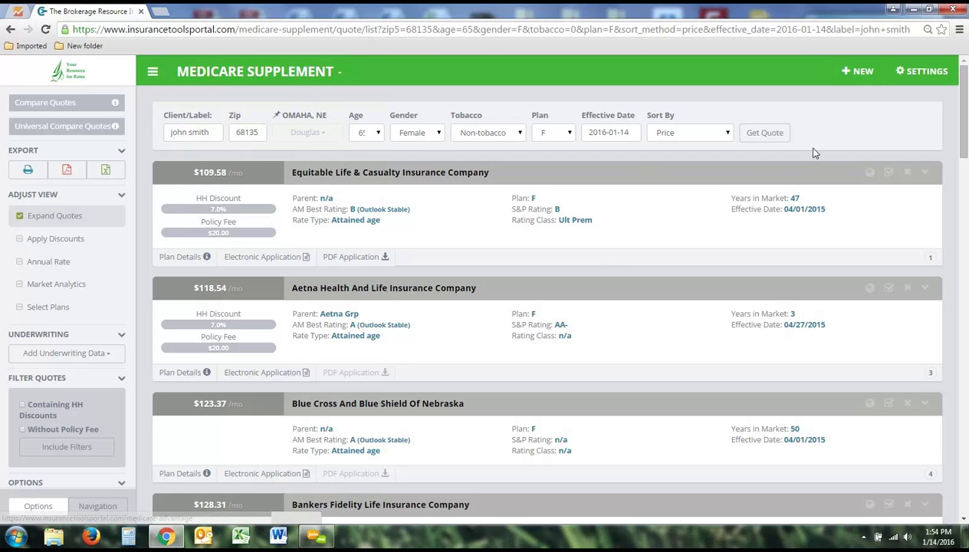
{"action": "left_click", "coordinate": [88, 508]}
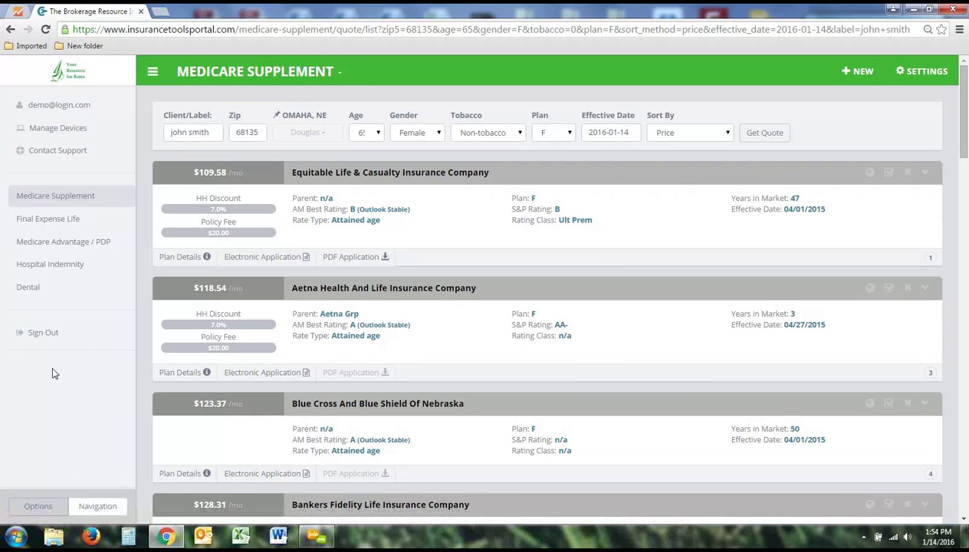
{"action": "left_click", "coordinate": [88, 223]}
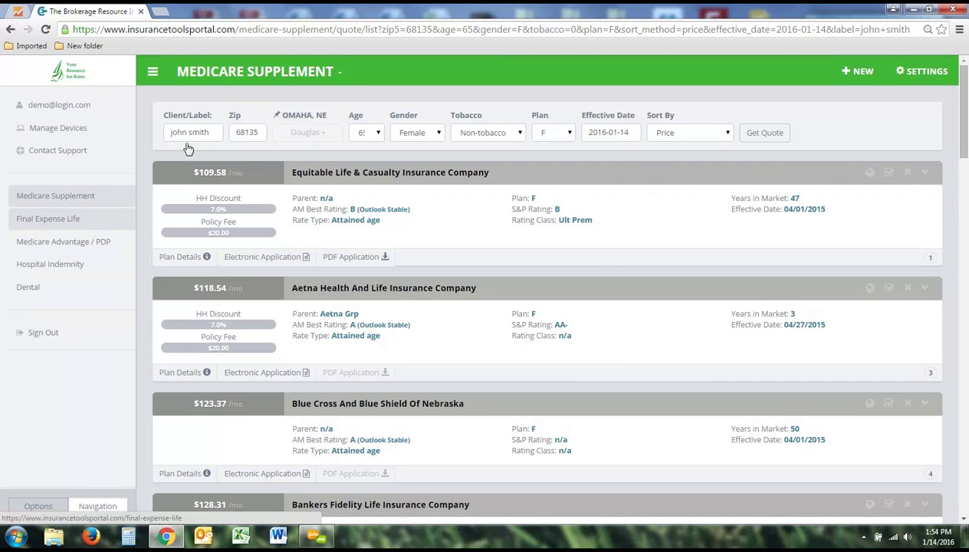
{"action": "left_click", "coordinate": [255, 71]}
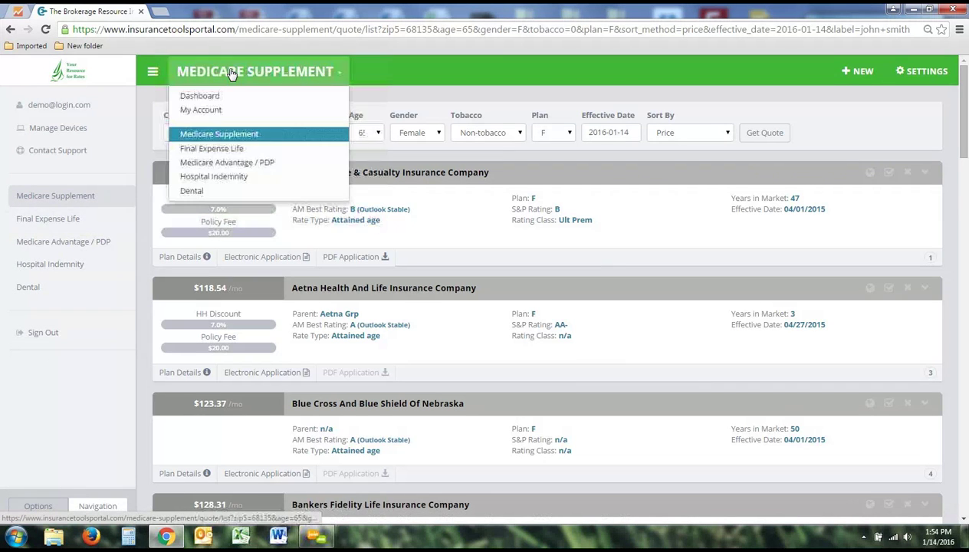
{"action": "left_click", "coordinate": [216, 164]}
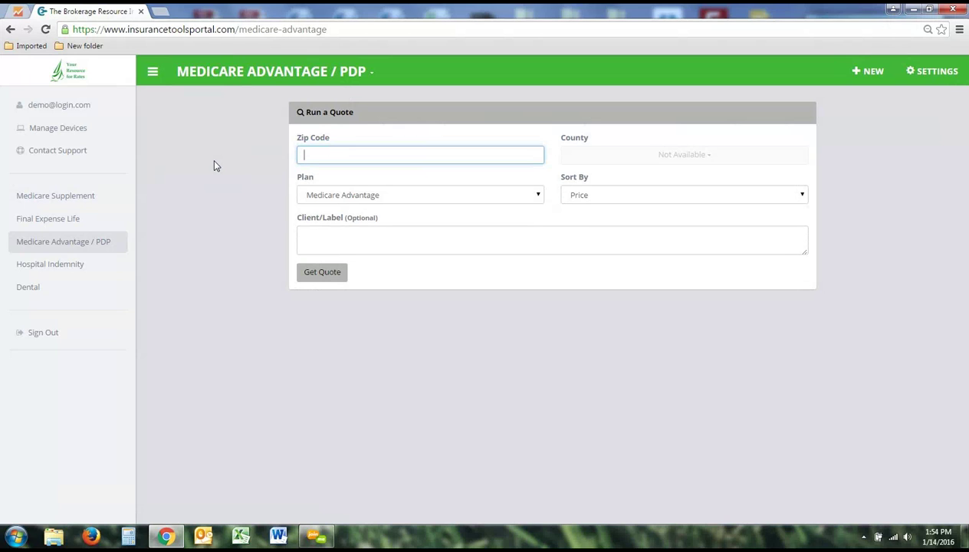
Step: Check the available plan types and run a Medicare Advantage quote for zip code 68135
{"action": "type", "text": "68135"}
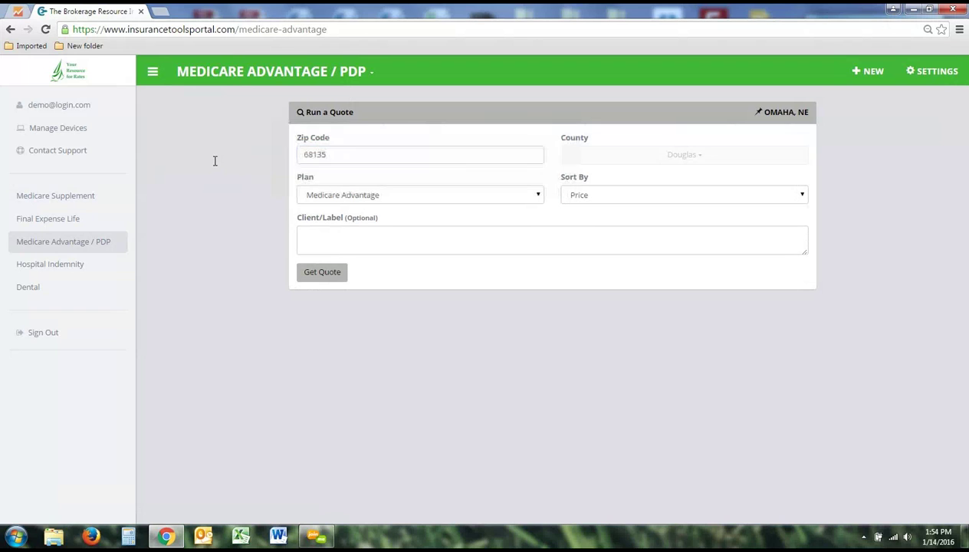
{"action": "left_click", "coordinate": [423, 201]}
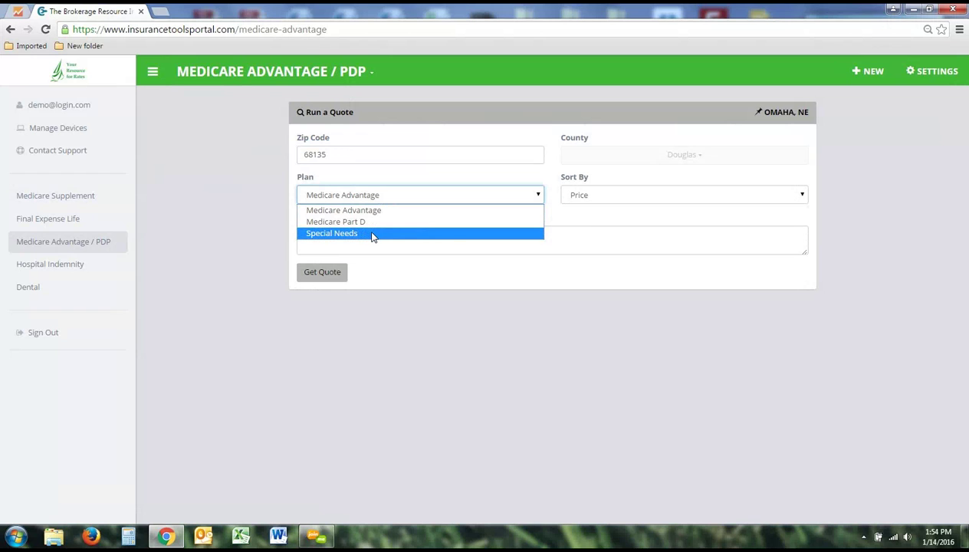
{"action": "left_click", "coordinate": [562, 215]}
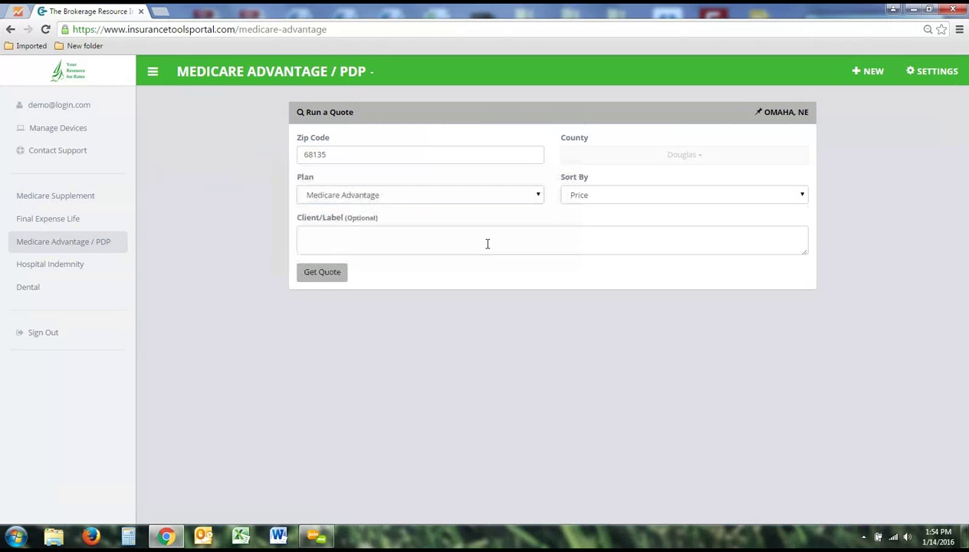
{"action": "left_click", "coordinate": [321, 274]}
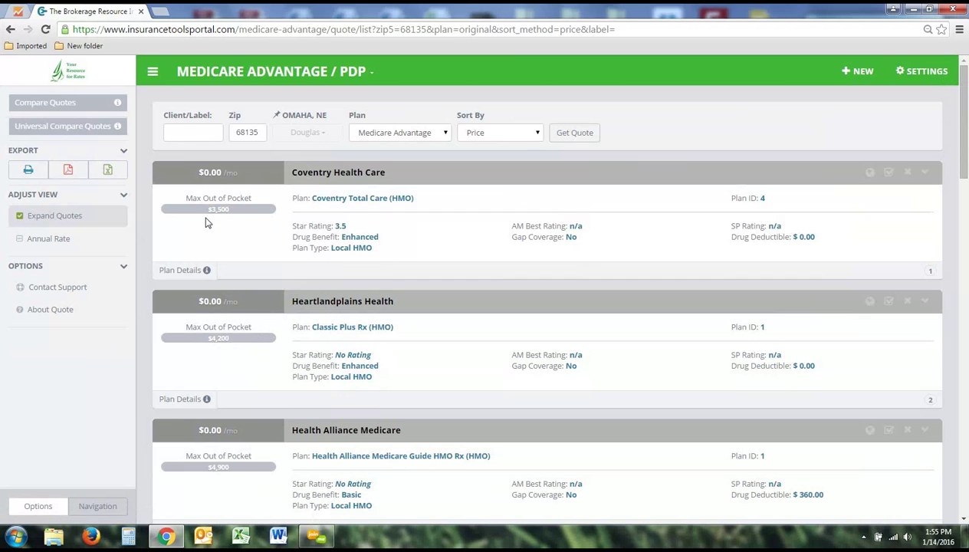
Step: Review the plan name on the first Medicare Advantage quote and the plan types the results can be switched to
{"action": "left_click_drag", "start_coordinate": [299, 200], "coordinate": [412, 199]}
{"action": "left_click", "coordinate": [427, 209]}
{"action": "left_click", "coordinate": [412, 138]}
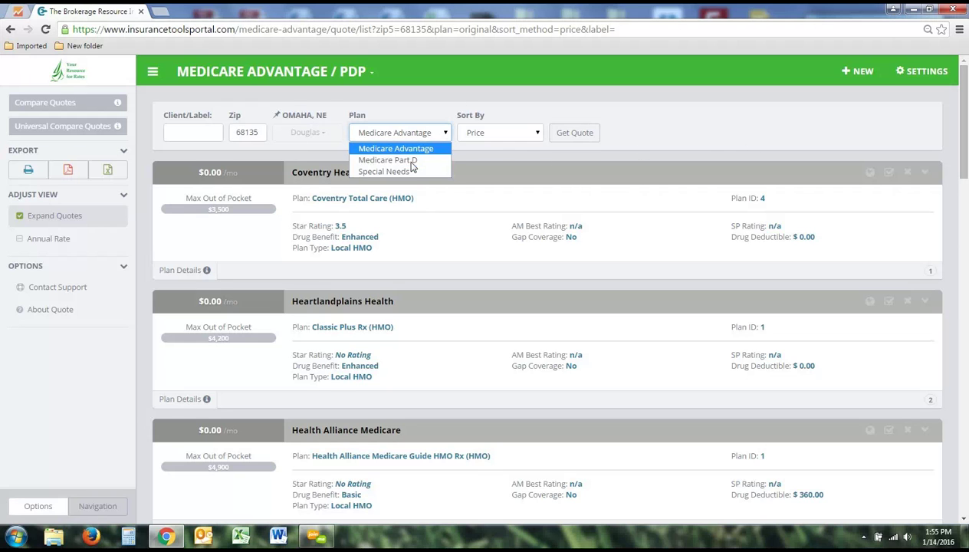
{"action": "left_click", "coordinate": [688, 121]}
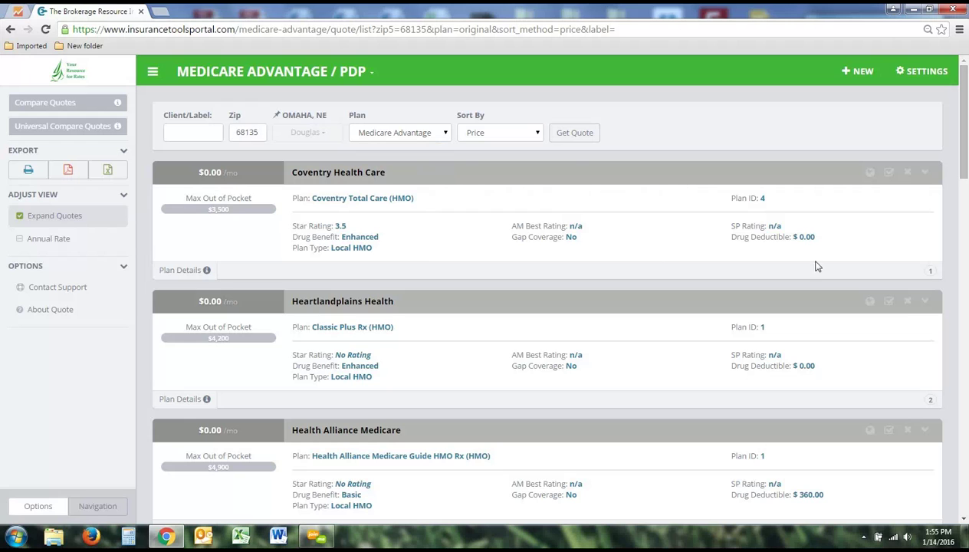
Step: From the Coventry Total Care (HMO) plan details, run a fill-the-gaps Hospital Indemnity query for zip 68135, age 65, female, non-tobacco
{"action": "left_click", "coordinate": [184, 271]}
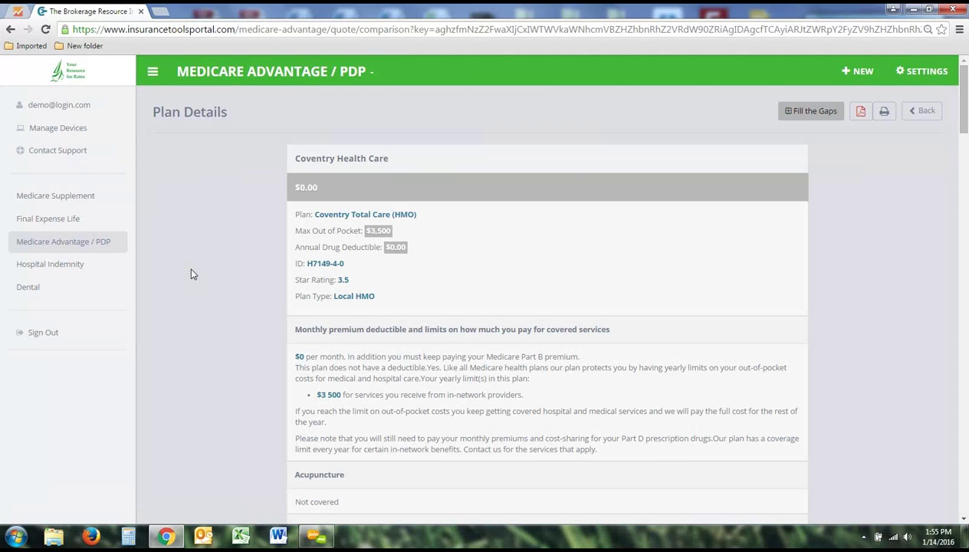
{"action": "scroll", "coordinate": [193, 273], "scroll_direction": "down", "scroll_amount": 1}
{"action": "left_click", "coordinate": [811, 111]}
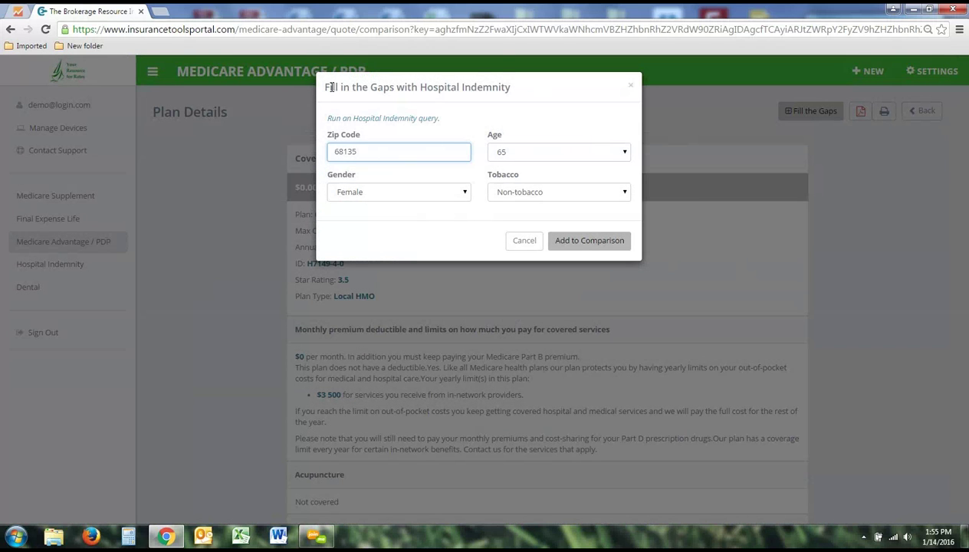
{"action": "left_click_drag", "start_coordinate": [328, 87], "coordinate": [502, 88]}
{"action": "left_click", "coordinate": [528, 96]}
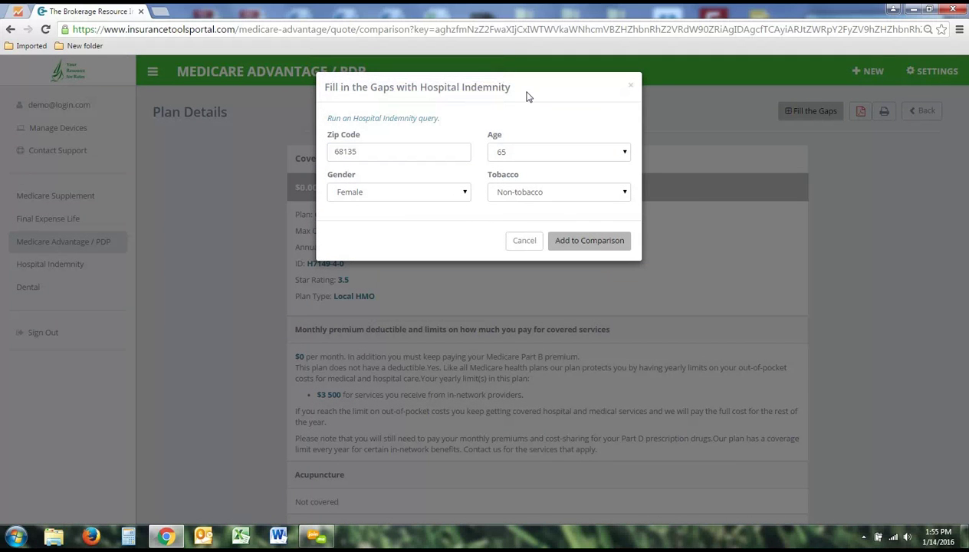
{"action": "left_click", "coordinate": [578, 240]}
{"action": "left_click", "coordinate": [590, 241]}
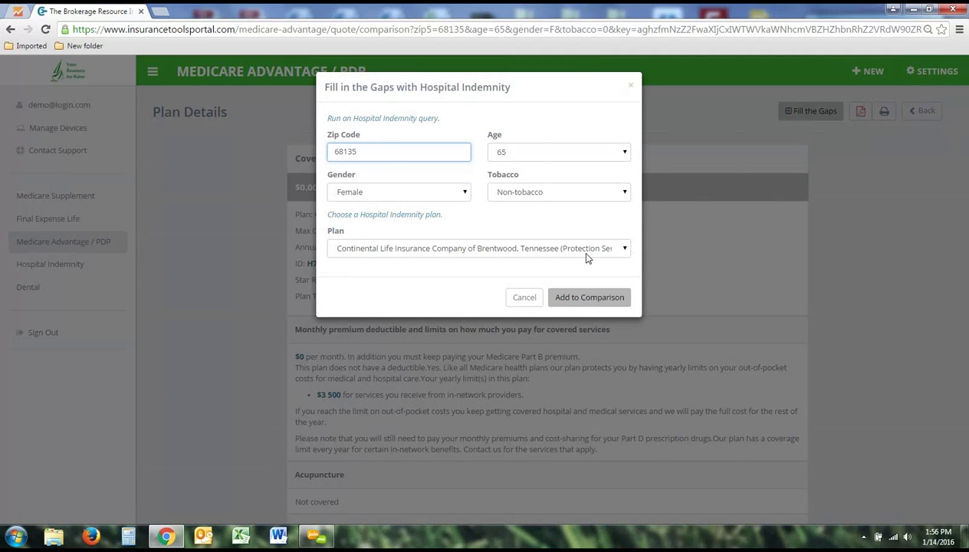
Step: Add the Medico Insurance Company Hospital Confinement plan to the comparison and set its benefit amount to $275 / 7 Days
{"action": "left_click", "coordinate": [580, 252]}
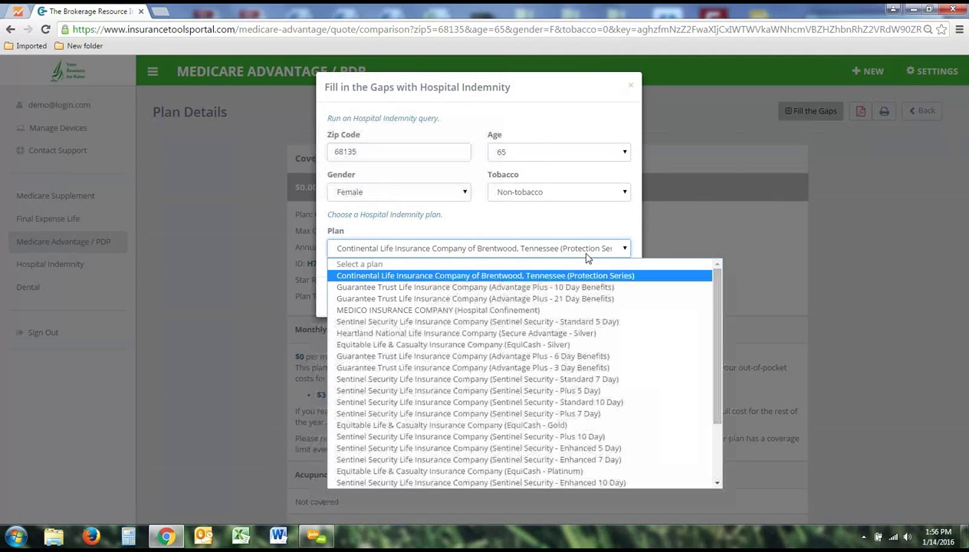
{"action": "left_click", "coordinate": [493, 310]}
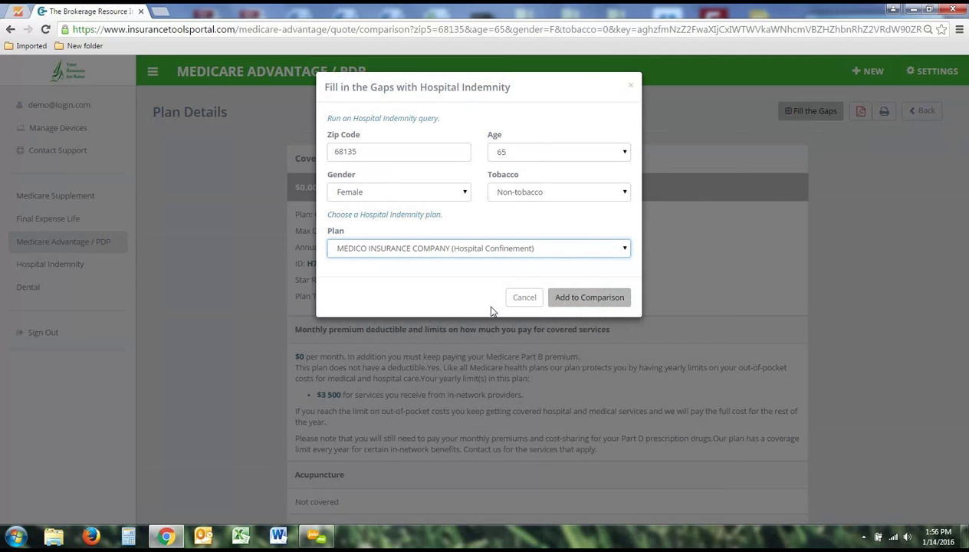
{"action": "left_click", "coordinate": [576, 304]}
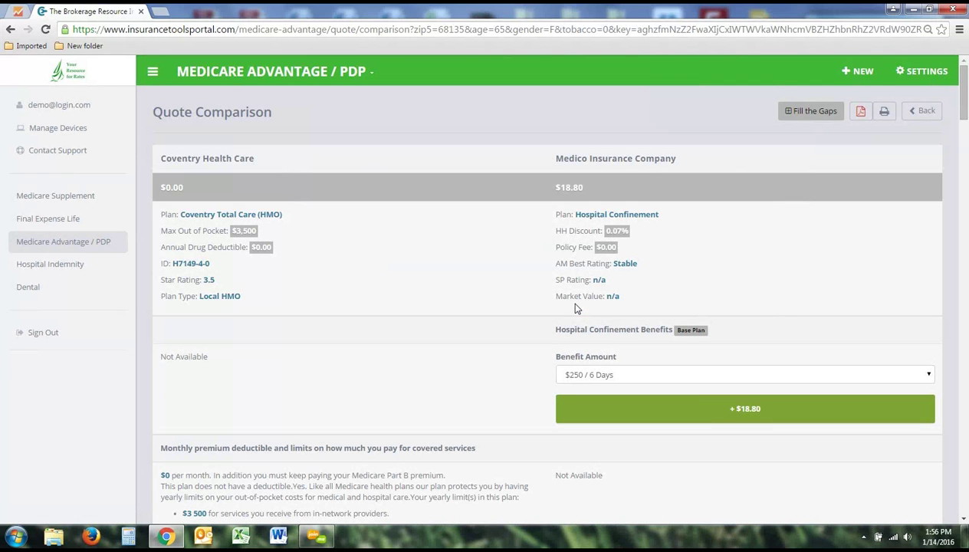
{"action": "left_click", "coordinate": [580, 374]}
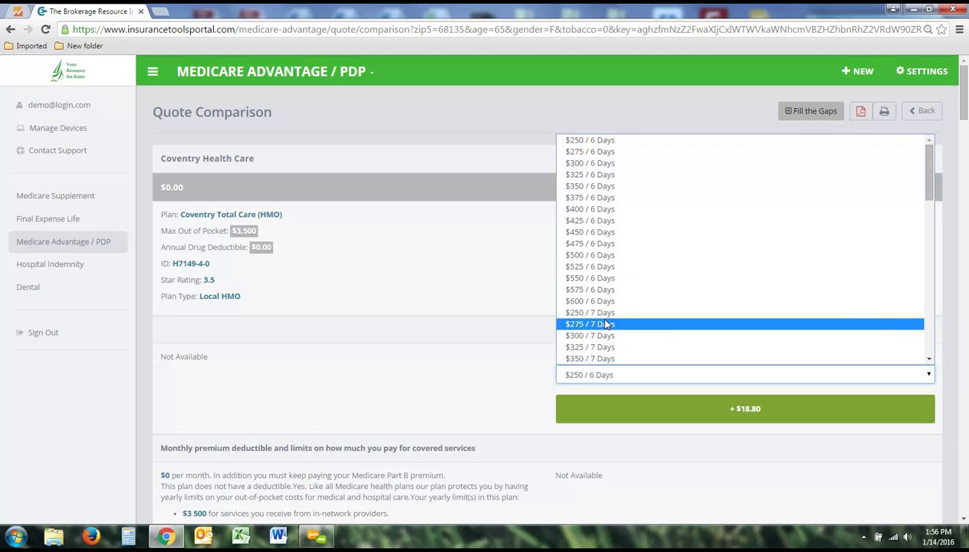
{"action": "left_click", "coordinate": [605, 325]}
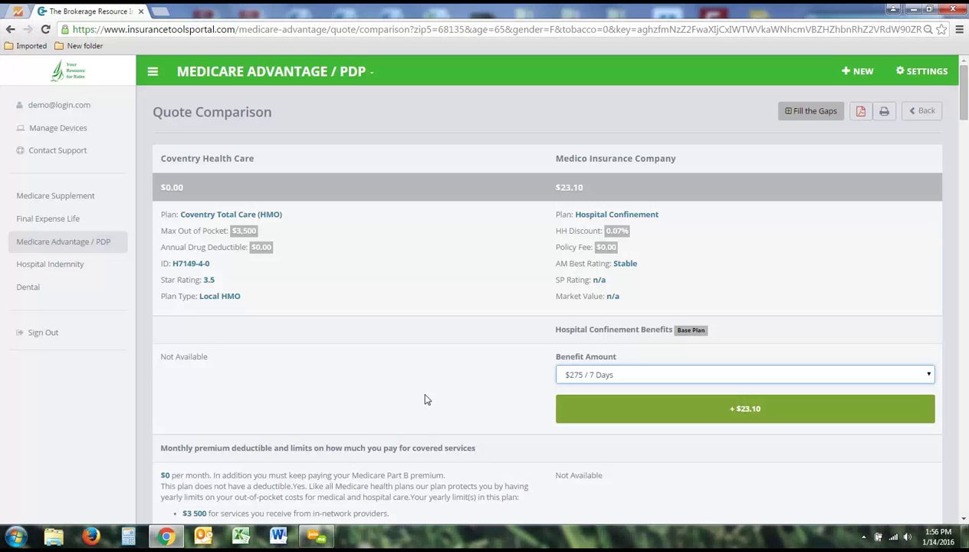
Step: Leave the Medicare Advantage comparison and switch to the Final Expense Life quote form
{"action": "left_click", "coordinate": [917, 111]}
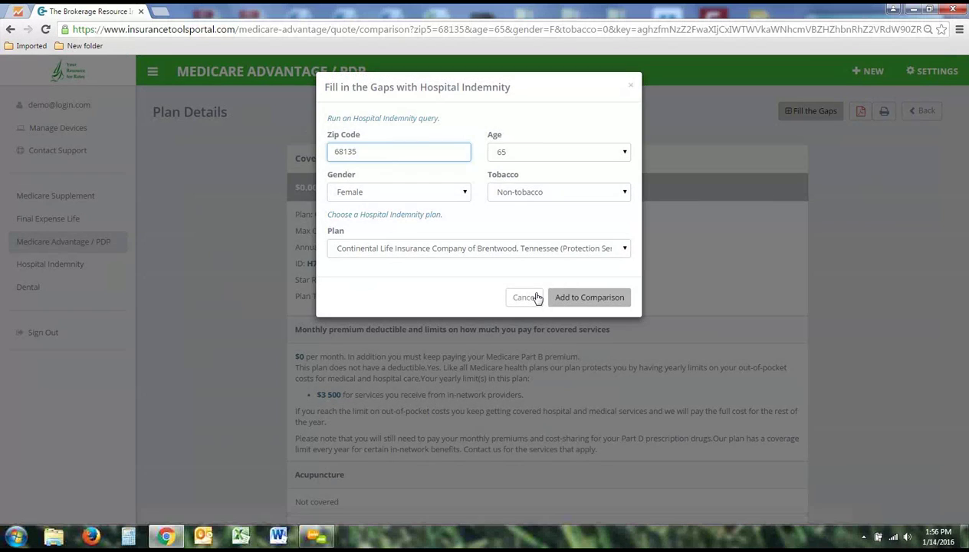
{"action": "left_click", "coordinate": [528, 296]}
{"action": "left_click", "coordinate": [272, 72]}
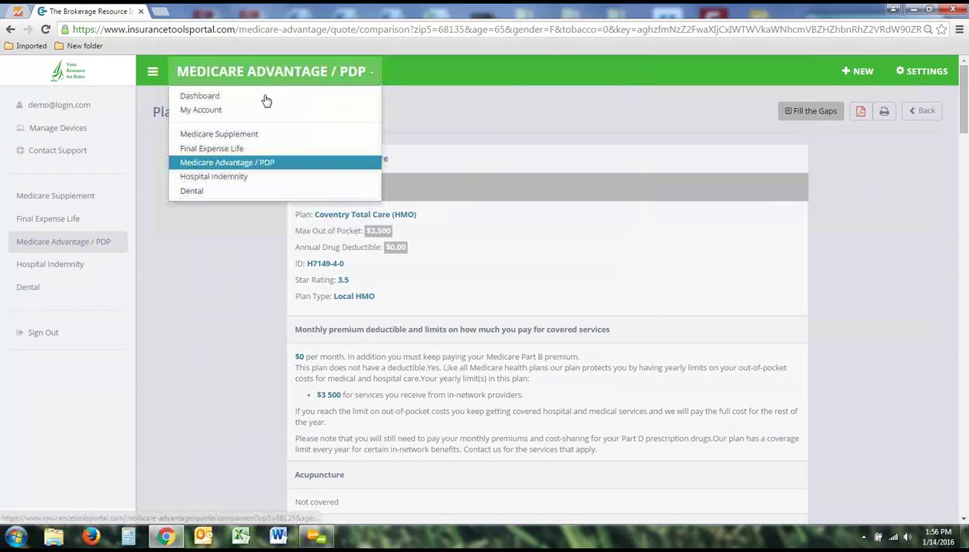
{"action": "left_click", "coordinate": [246, 162]}
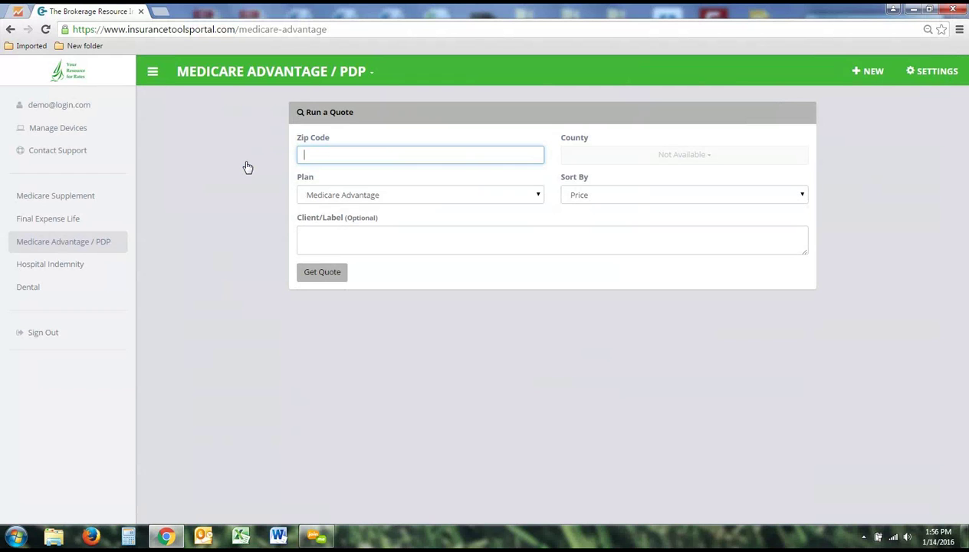
{"action": "left_click", "coordinate": [261, 79]}
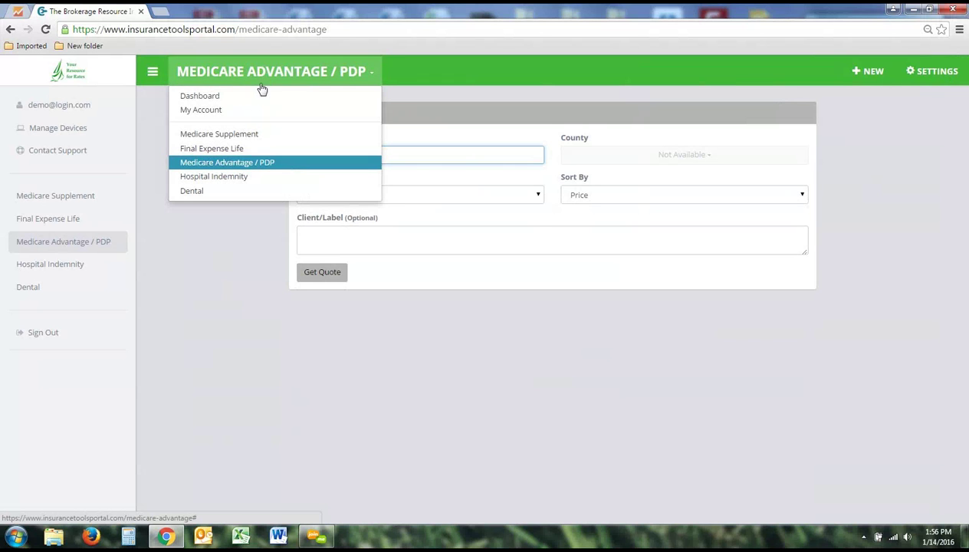
{"action": "left_click", "coordinate": [213, 149]}
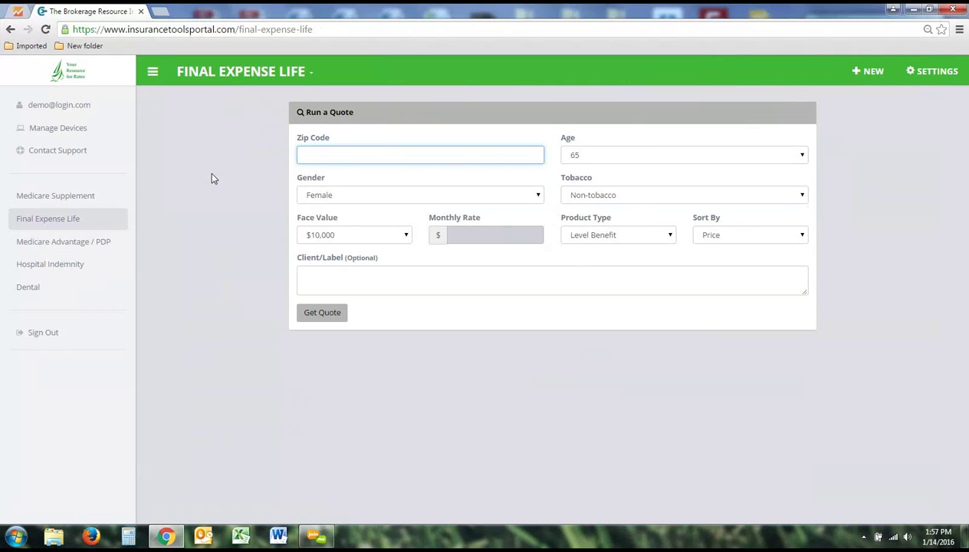
Step: Enter zip code 68135 for the Final Expense Life quote and check the available product types
{"action": "type", "text": "68135"}
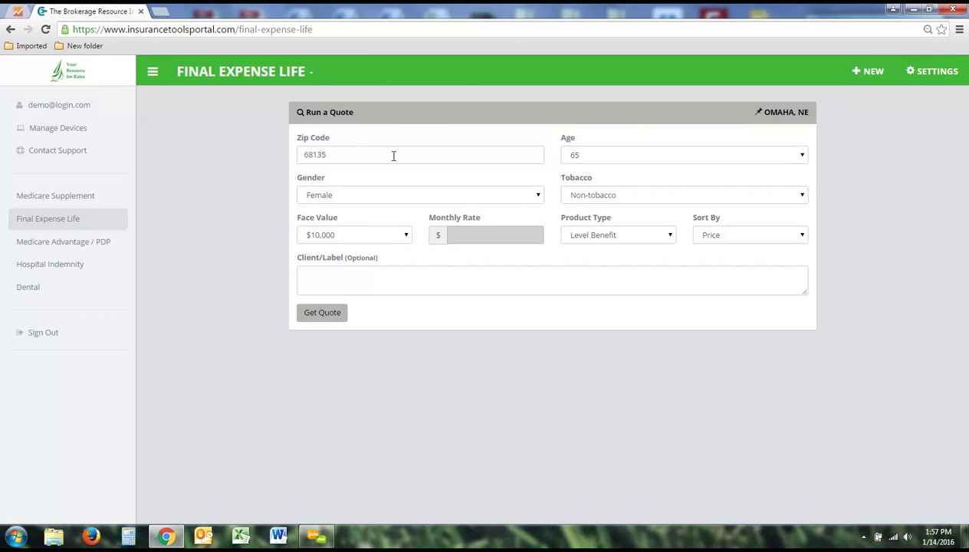
{"action": "left_click", "coordinate": [600, 238]}
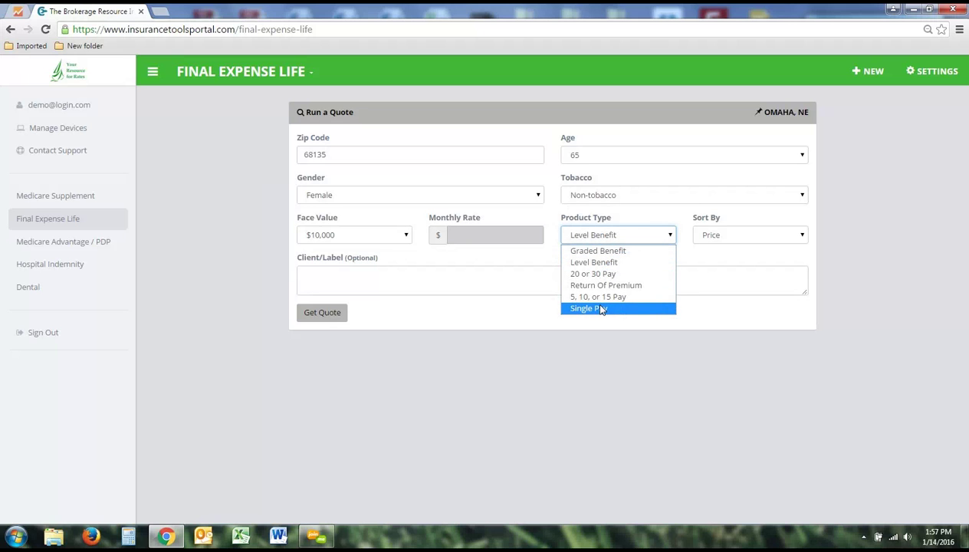
{"action": "left_click", "coordinate": [429, 340]}
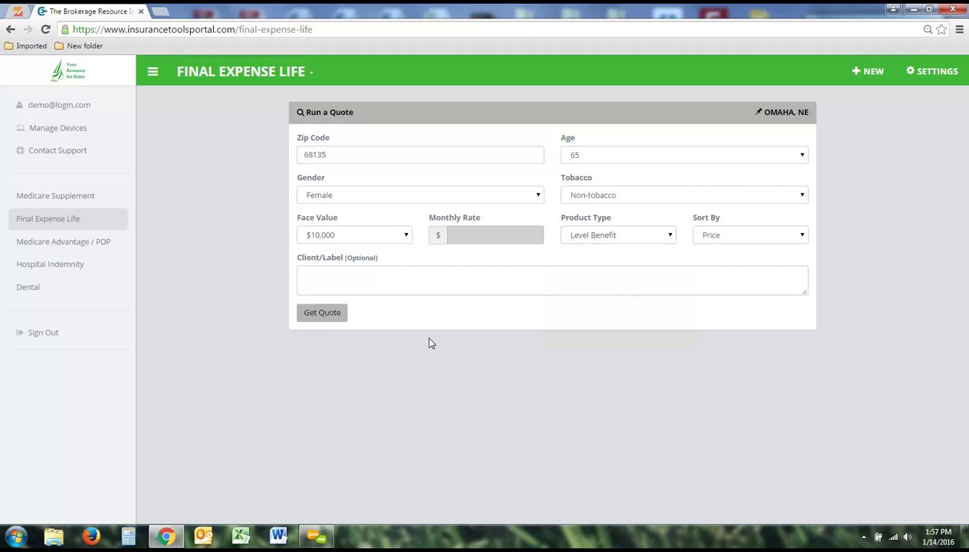
Step: Base the quote on a monthly rate of $40.00 instead of a face value and run it
{"action": "left_click", "coordinate": [374, 240]}
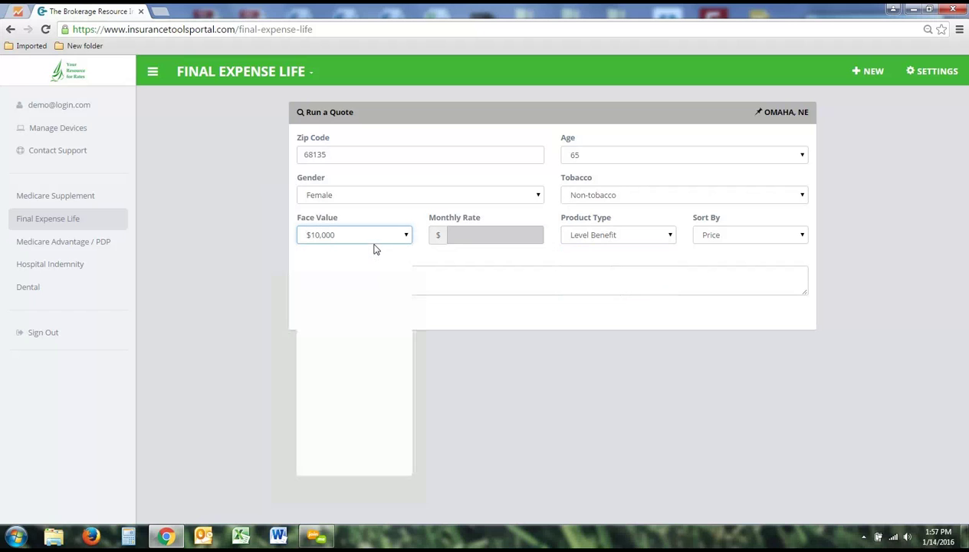
{"action": "left_click", "coordinate": [481, 240]}
{"action": "left_click", "coordinate": [481, 240]}
{"action": "type", "text": "40.00"}
{"action": "left_click", "coordinate": [419, 299]}
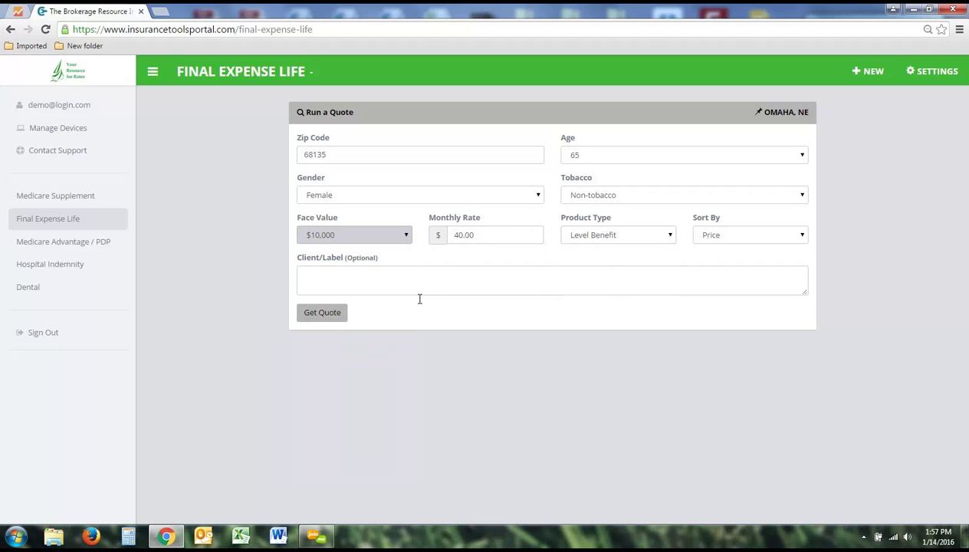
{"action": "left_click", "coordinate": [342, 324]}
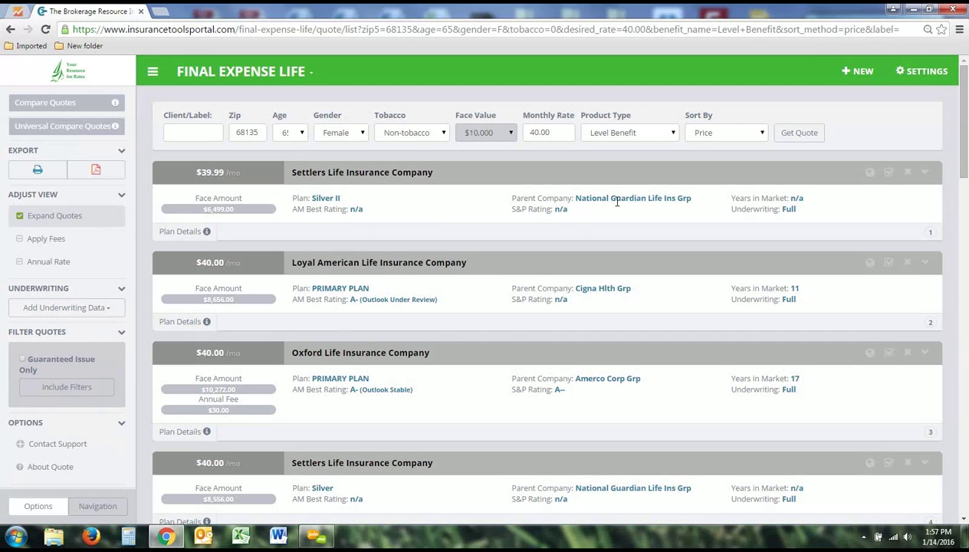
Step: Mark the Settlers Life Silver II and Loyal American quotes for regular comparison and clear both marks again
{"action": "left_click", "coordinate": [340, 172]}
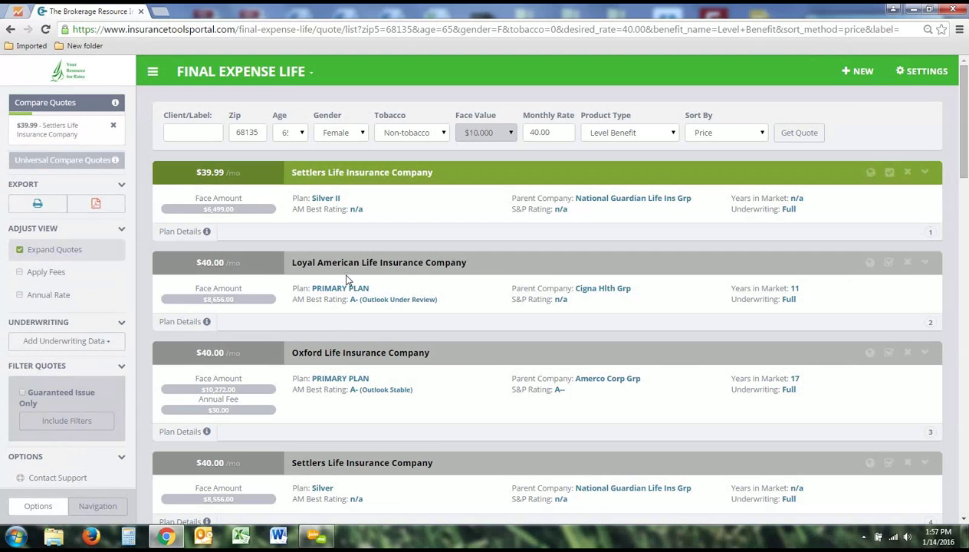
{"action": "left_click", "coordinate": [344, 263]}
{"action": "left_click", "coordinate": [357, 175]}
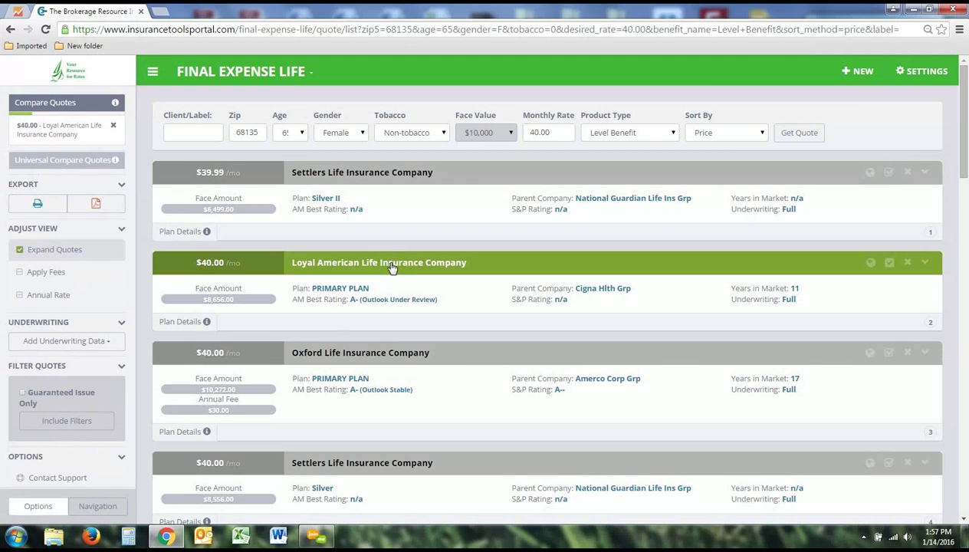
{"action": "left_click", "coordinate": [387, 263]}
Step: Mark the Settlers Life Silver II and Loyal American quotes for Universal Compare and remove both again
{"action": "left_click", "coordinate": [869, 173]}
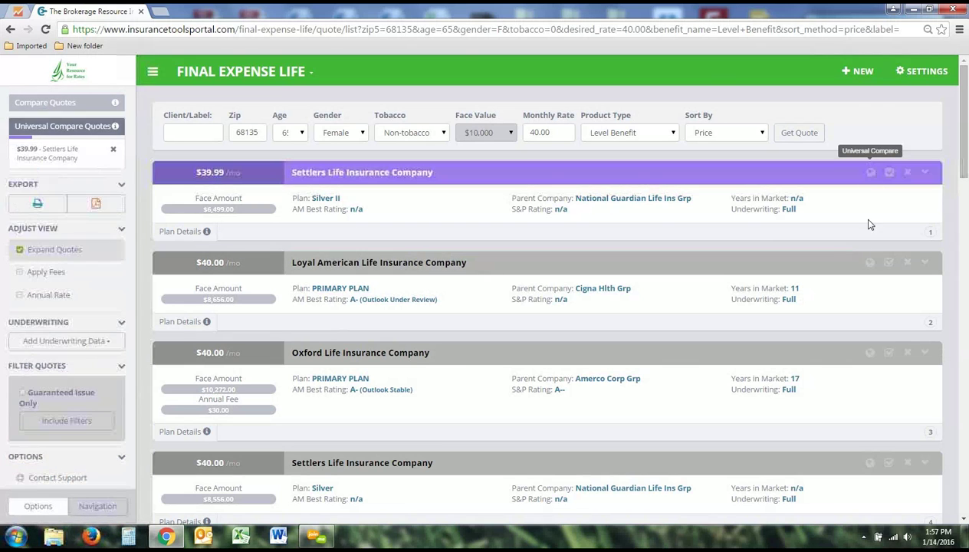
{"action": "left_click", "coordinate": [869, 263]}
{"action": "left_click", "coordinate": [870, 173]}
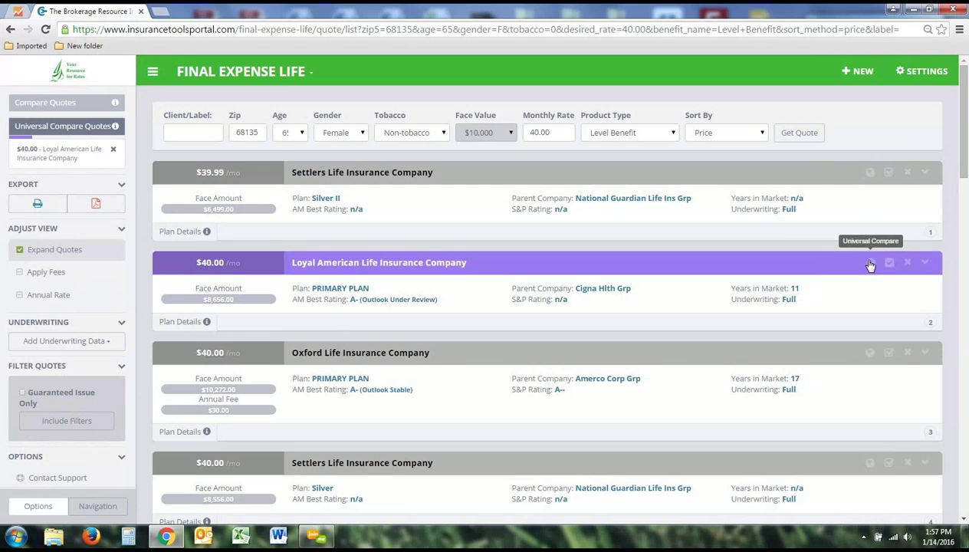
{"action": "left_click", "coordinate": [869, 263]}
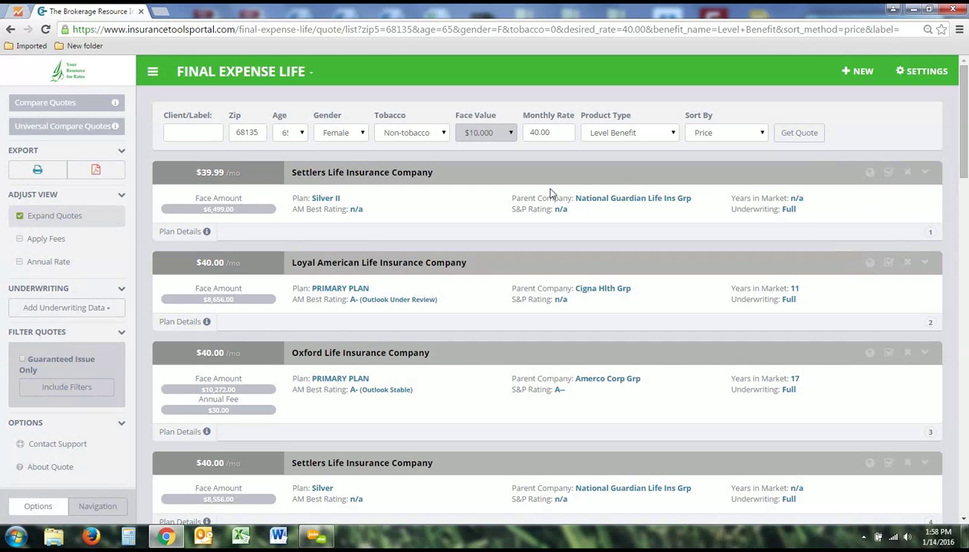
Step: Rerun the Final Expense Life quote by face value, using $10,000
{"action": "left_click", "coordinate": [505, 135]}
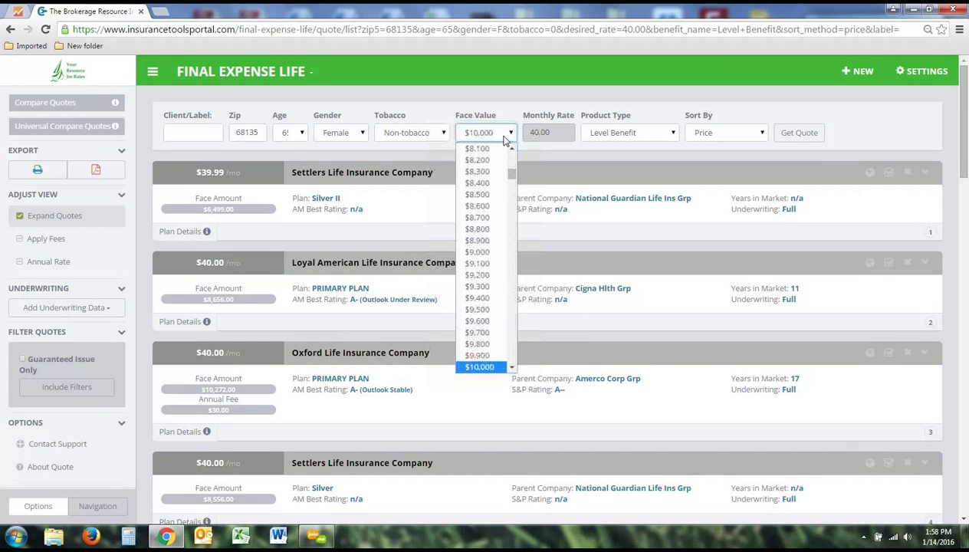
{"action": "left_click", "coordinate": [487, 366]}
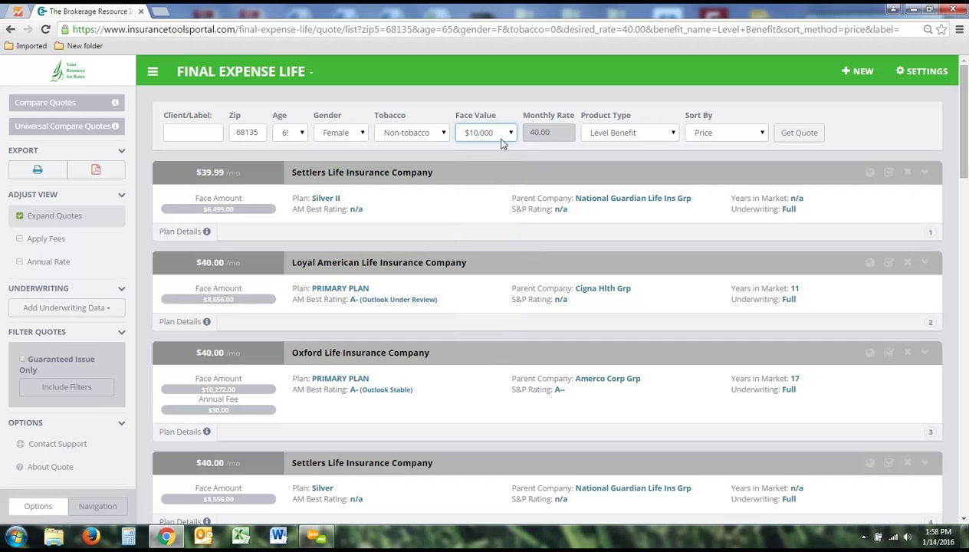
{"action": "left_click", "coordinate": [801, 135]}
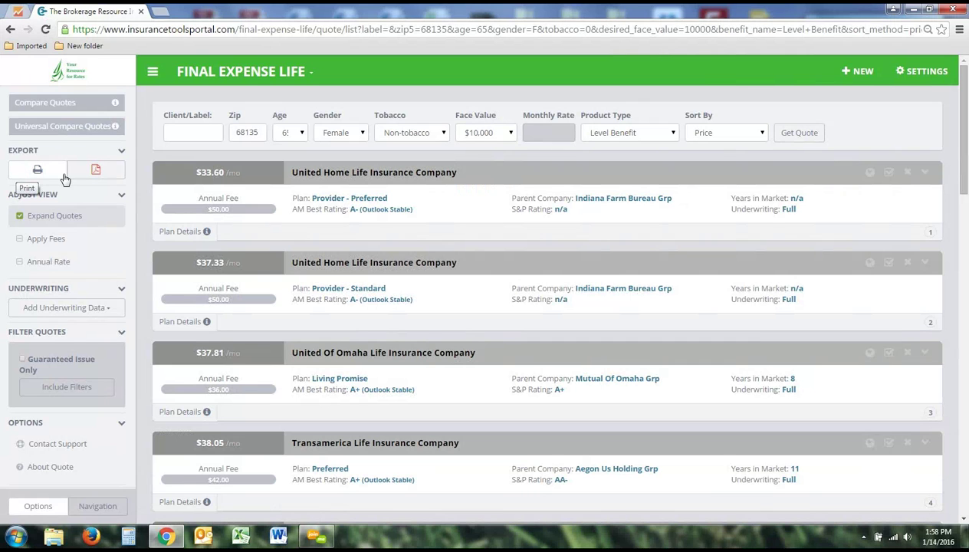
Step: Try the Expand Quotes, Apply Fees and Annual Rate view options on the quote list, switching each back
{"action": "left_click", "coordinate": [68, 218]}
{"action": "left_click", "coordinate": [67, 217]}
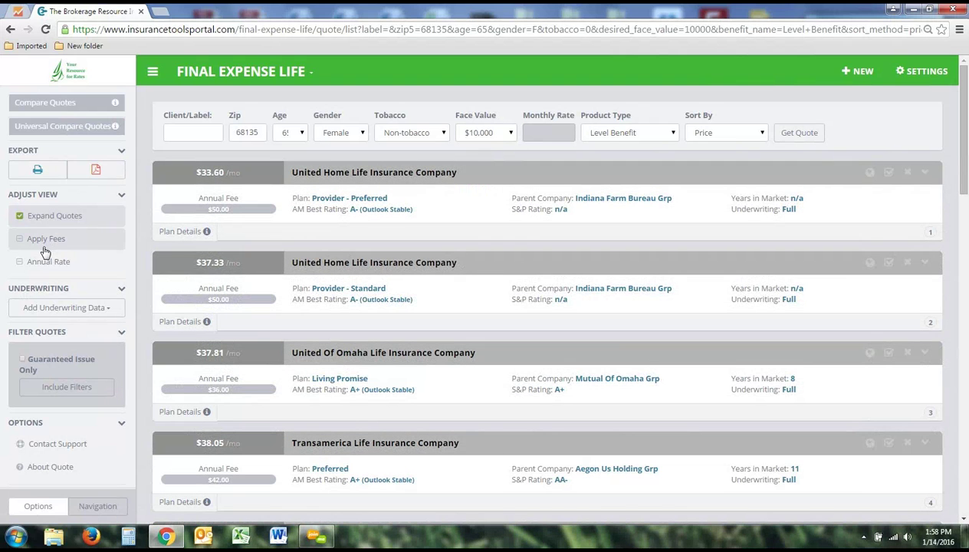
{"action": "left_click", "coordinate": [44, 247]}
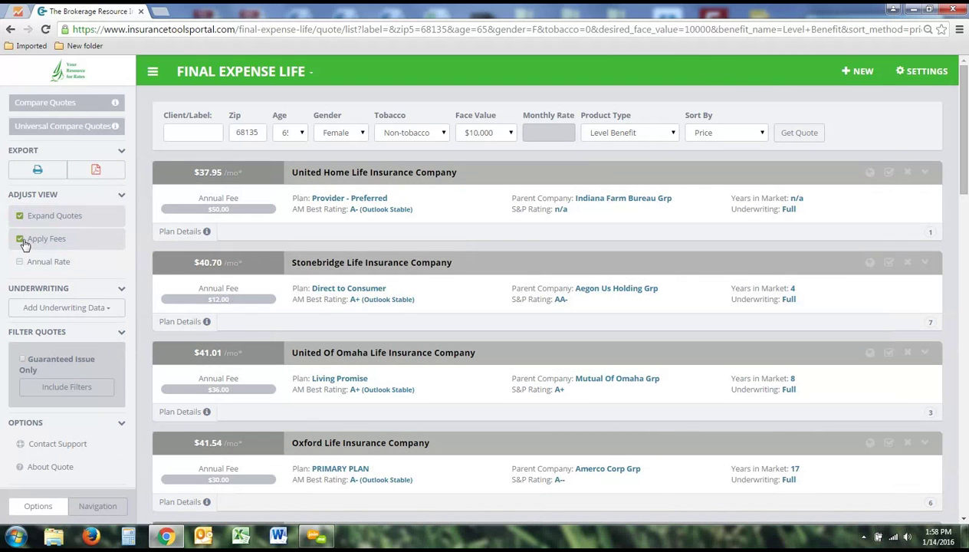
{"action": "left_click", "coordinate": [24, 242]}
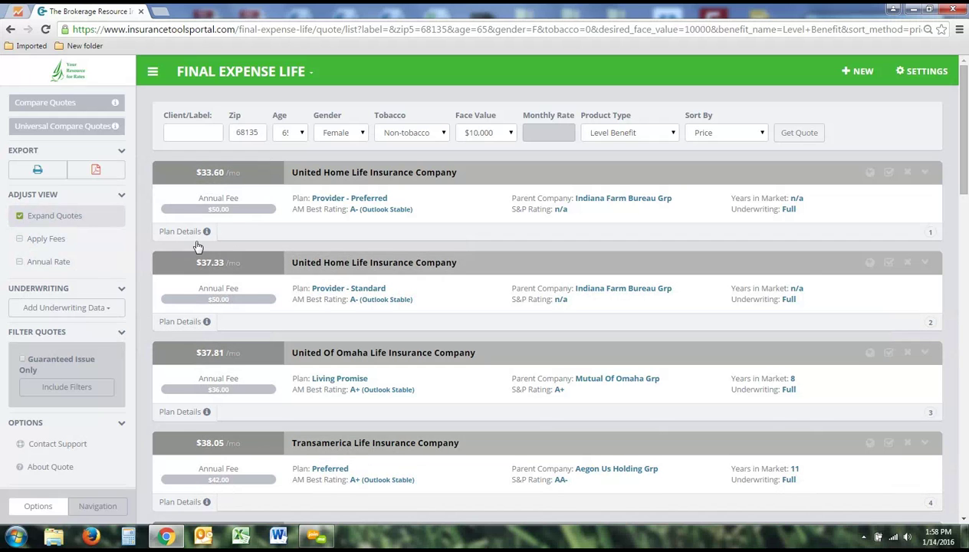
{"action": "left_click", "coordinate": [100, 269]}
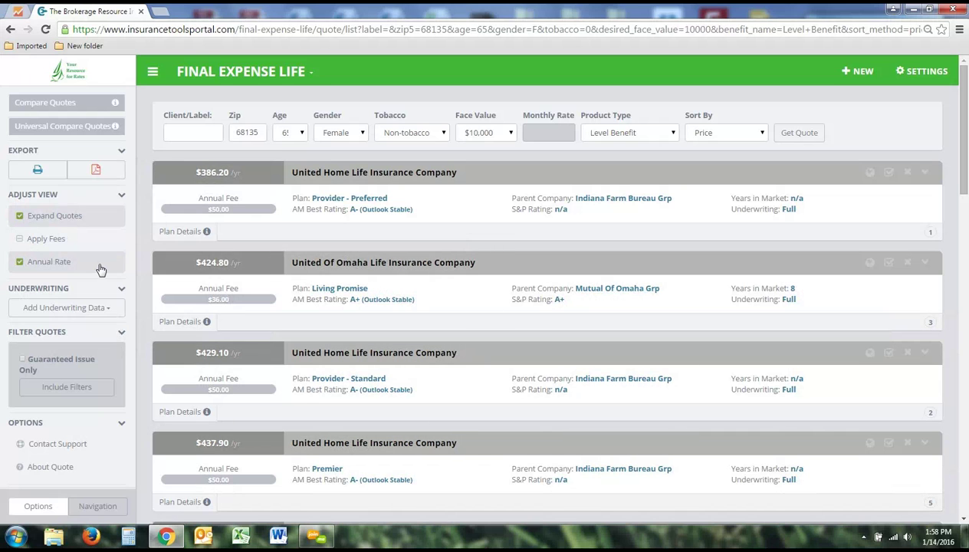
{"action": "left_click", "coordinate": [100, 269]}
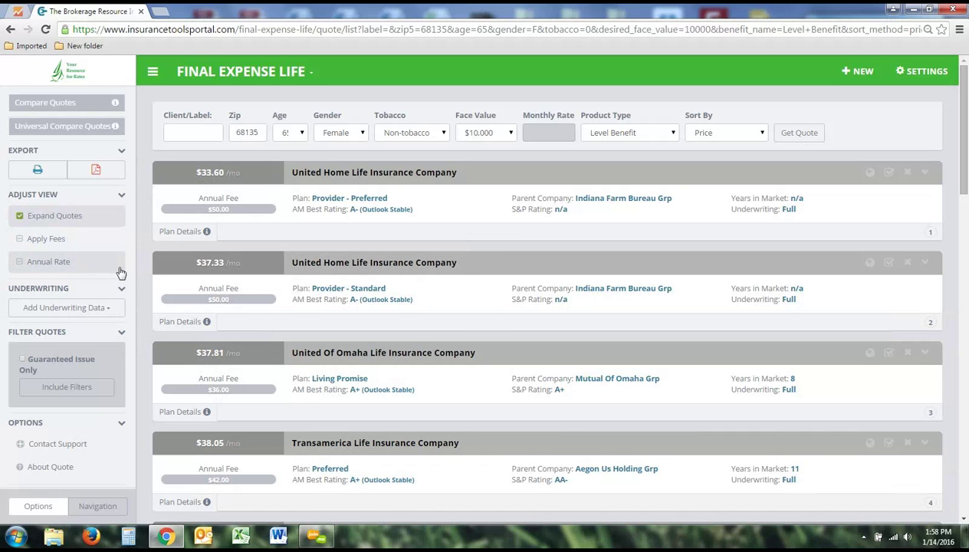
Step: Add Blood Disorder as an underwriting condition to see how carriers treat it, and remove it again
{"action": "scroll", "coordinate": [126, 311], "scroll_direction": "down", "scroll_amount": 1}
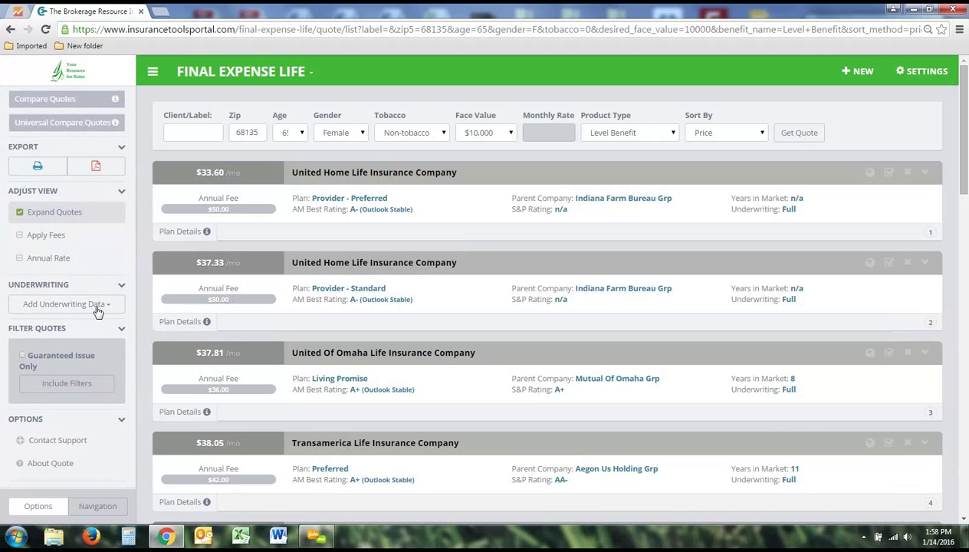
{"action": "left_click", "coordinate": [92, 306]}
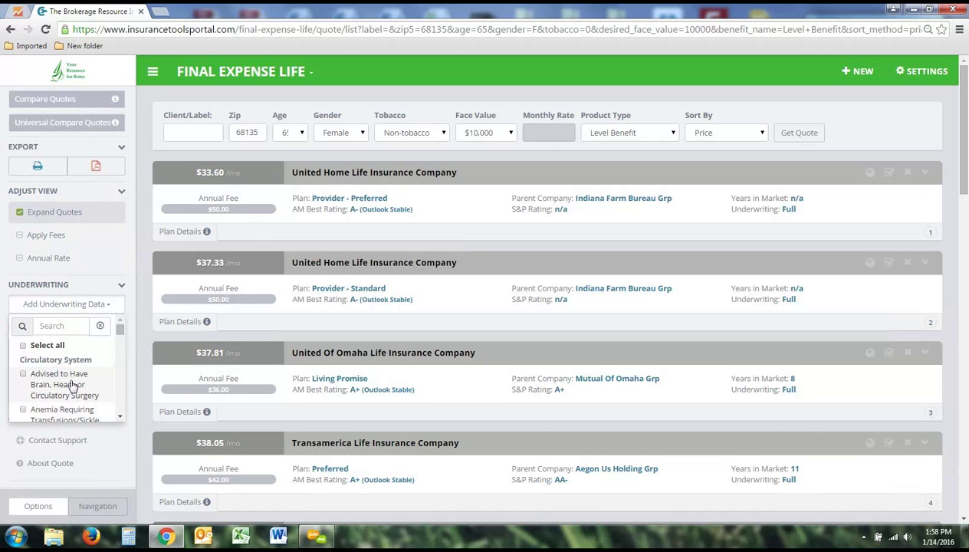
{"action": "scroll", "coordinate": [71, 385], "scroll_direction": "down", "scroll_amount": 1}
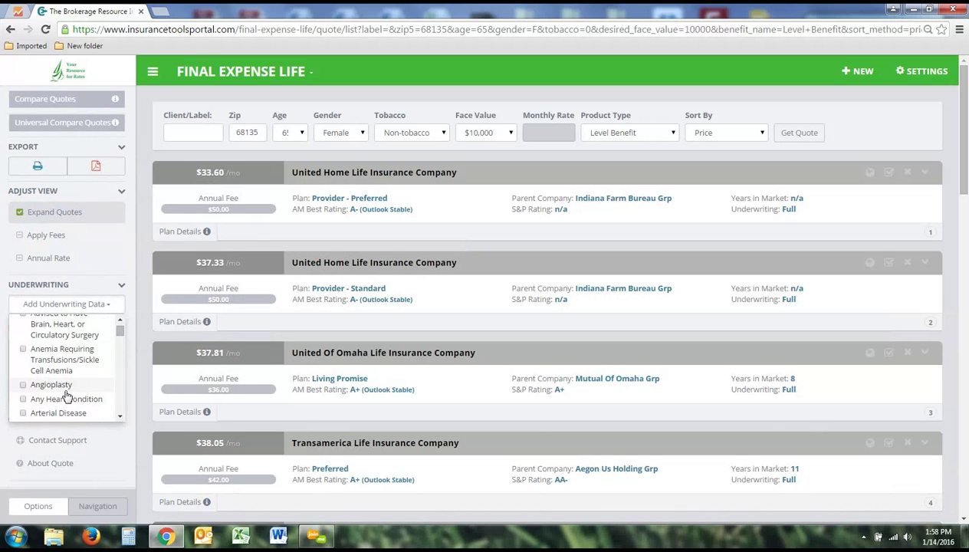
{"action": "scroll", "coordinate": [66, 395], "scroll_direction": "down", "scroll_amount": 1}
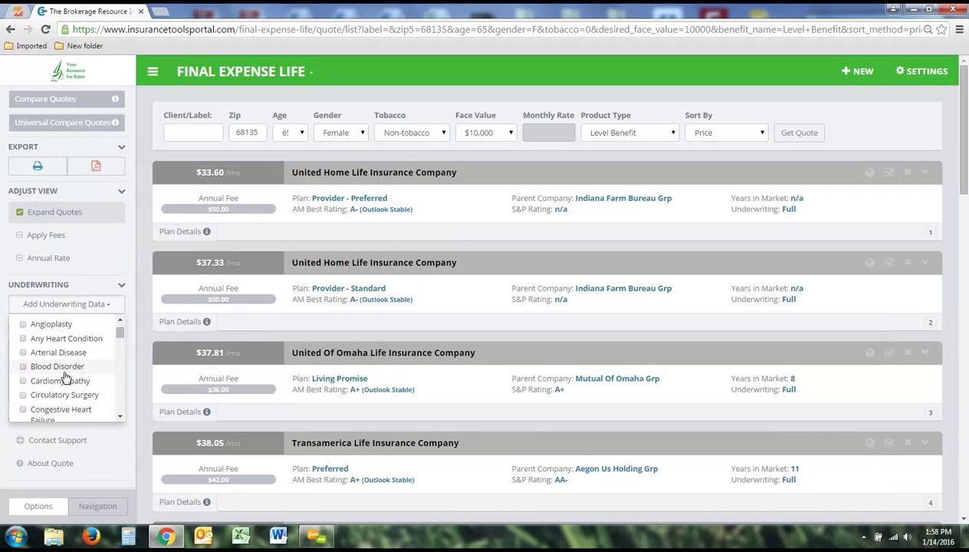
{"action": "left_click", "coordinate": [57, 366]}
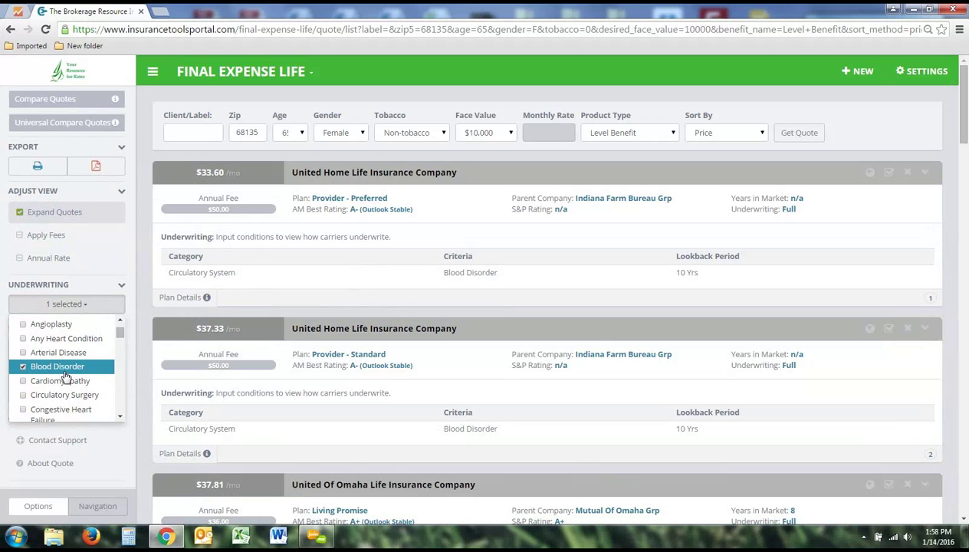
{"action": "key", "text": "space"}
{"action": "left_click", "coordinate": [140, 358]}
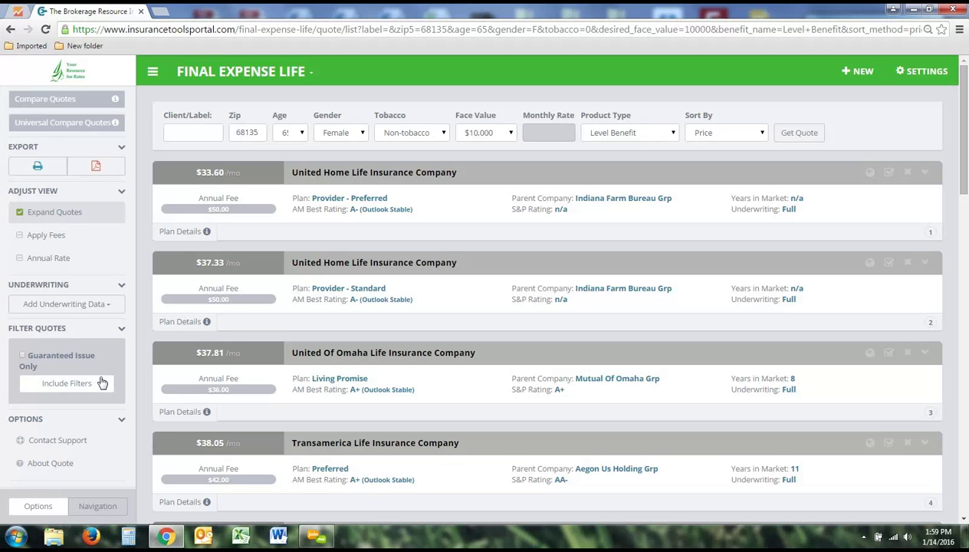
Step: Remove the three cheapest quotes from the Final Expense Life quote list
{"action": "left_click", "coordinate": [910, 174]}
{"action": "left_click", "coordinate": [910, 174]}
{"action": "left_click", "coordinate": [910, 174]}
{"action": "left_click", "coordinate": [909, 174]}
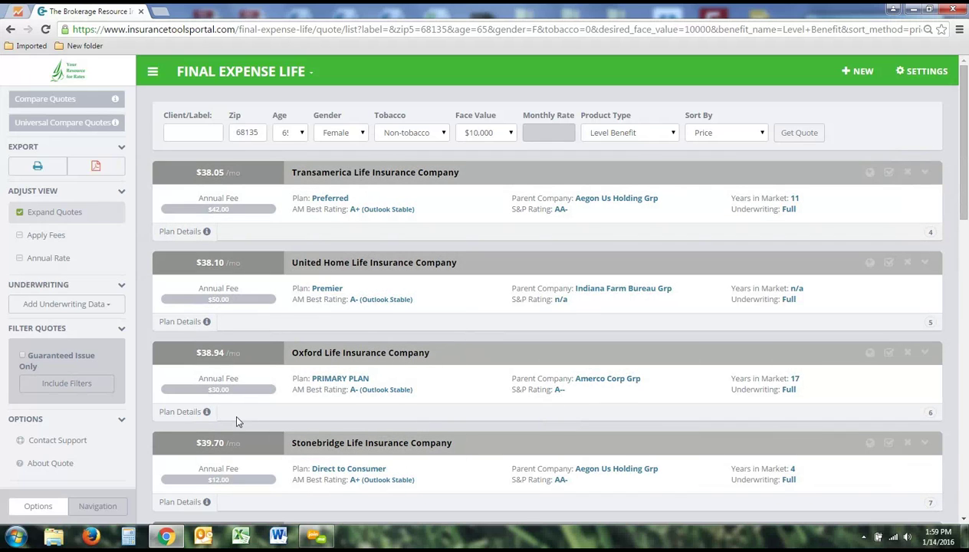
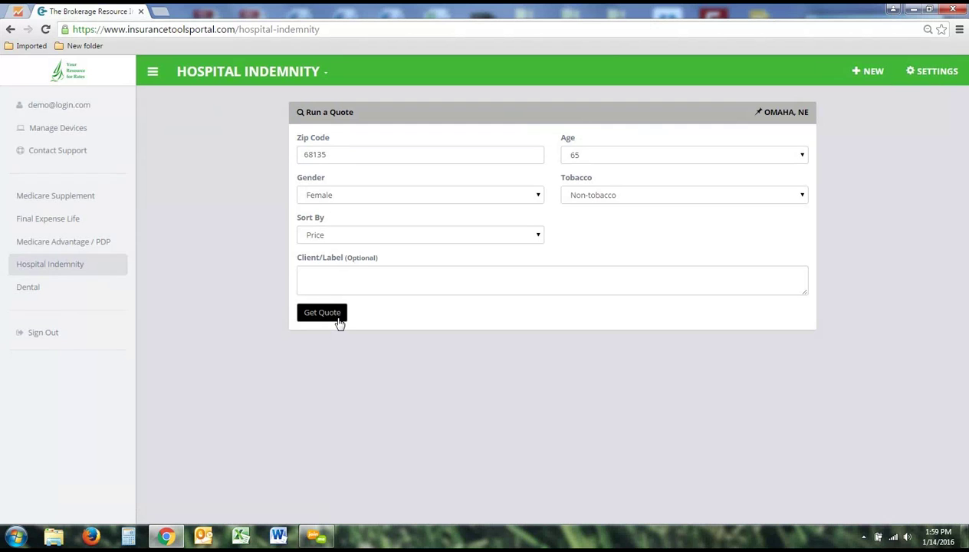
Step: Run the Hospital Indemnity quote for zip 68135, age 65, female, non-tobacco, and open the Continental Life Protection Series plan details
{"action": "left_click", "coordinate": [323, 312]}
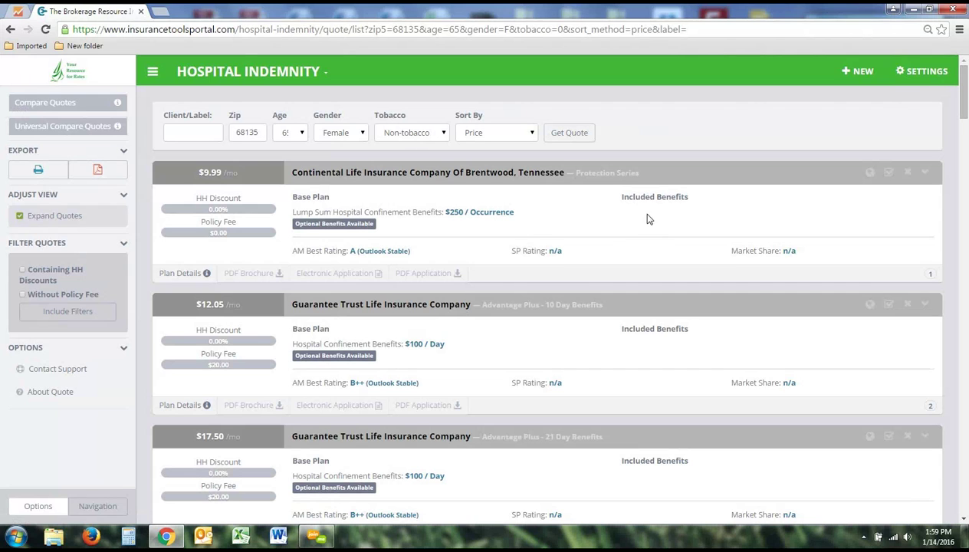
{"action": "left_click_drag", "start_coordinate": [638, 209], "coordinate": [622, 197]}
{"action": "left_click", "coordinate": [780, 230]}
{"action": "left_click", "coordinate": [183, 274]}
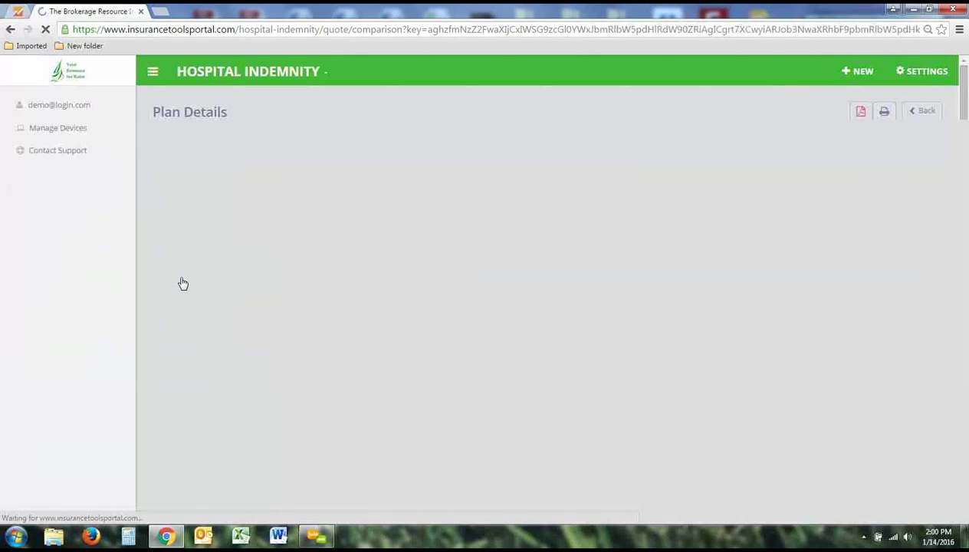
Step: Set Skilled Nursing Facility Benefits 1 to $170 / Day and the Lump Sum Hospital Confinement benefit to $1250 / Occurrence
{"action": "scroll", "coordinate": [184, 282], "scroll_direction": "down", "scroll_amount": 3}
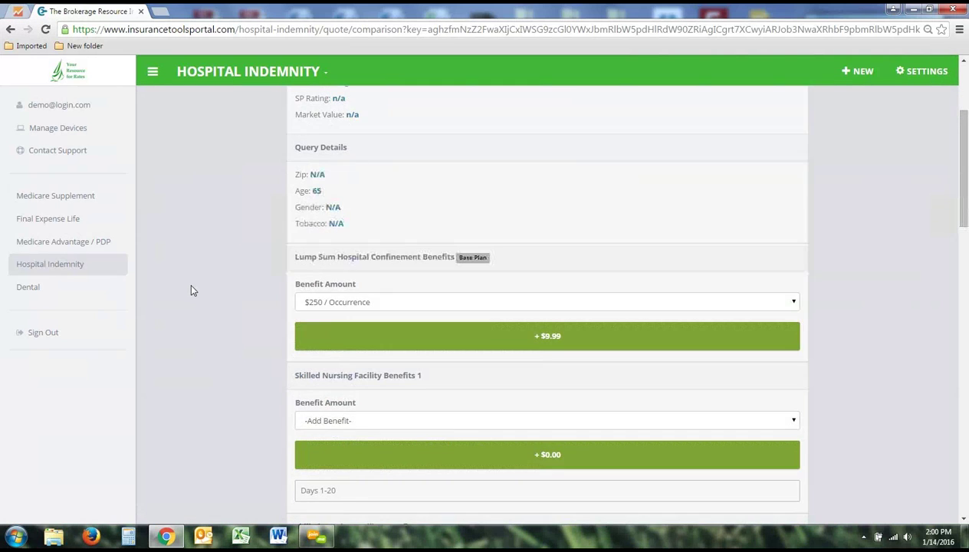
{"action": "left_click", "coordinate": [318, 357]}
{"action": "left_click", "coordinate": [328, 320]}
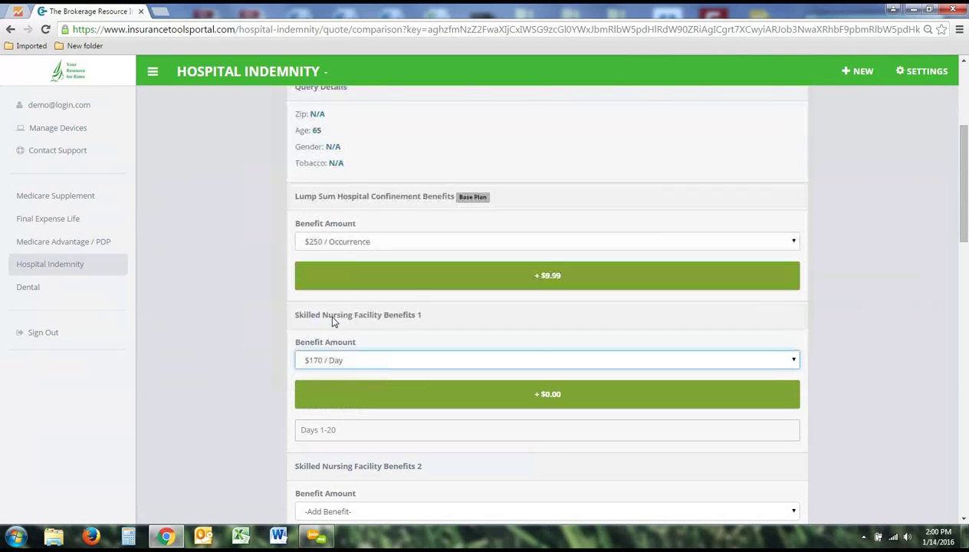
{"action": "left_click", "coordinate": [360, 242]}
{"action": "left_click", "coordinate": [350, 298]}
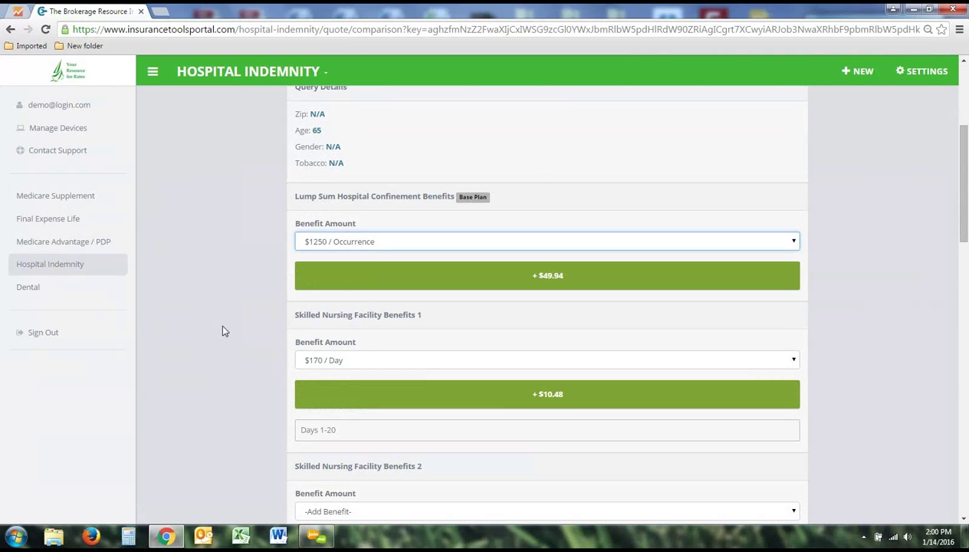
Step: Check the plan's updated total premium, and return to the Hospital Indemnity quote list
{"action": "scroll", "coordinate": [223, 331], "scroll_direction": "up", "scroll_amount": 2}
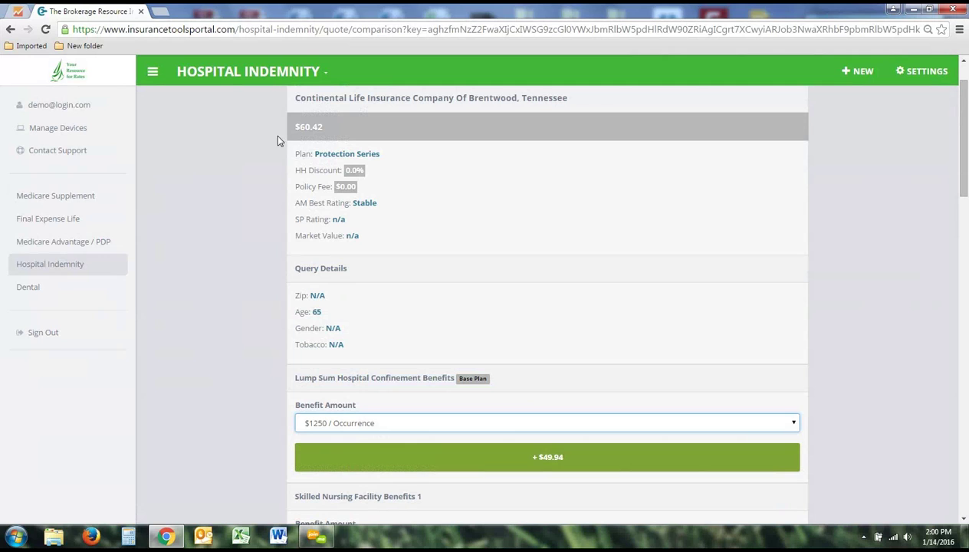
{"action": "left_click_drag", "start_coordinate": [322, 127], "coordinate": [261, 156]}
{"action": "left_click", "coordinate": [258, 152]}
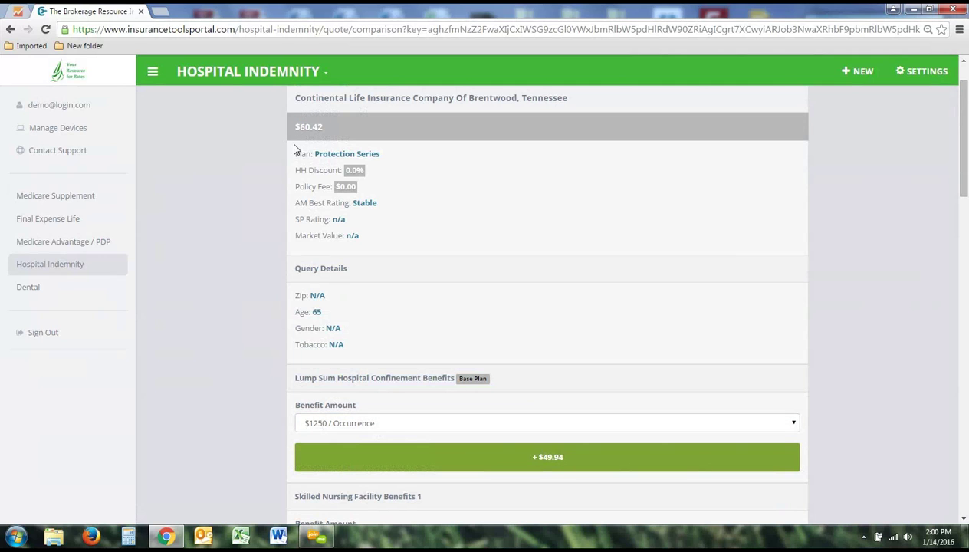
{"action": "left_click_drag", "start_coordinate": [323, 126], "coordinate": [260, 183]}
{"action": "left_click", "coordinate": [259, 183]}
{"action": "left_click", "coordinate": [11, 29]}
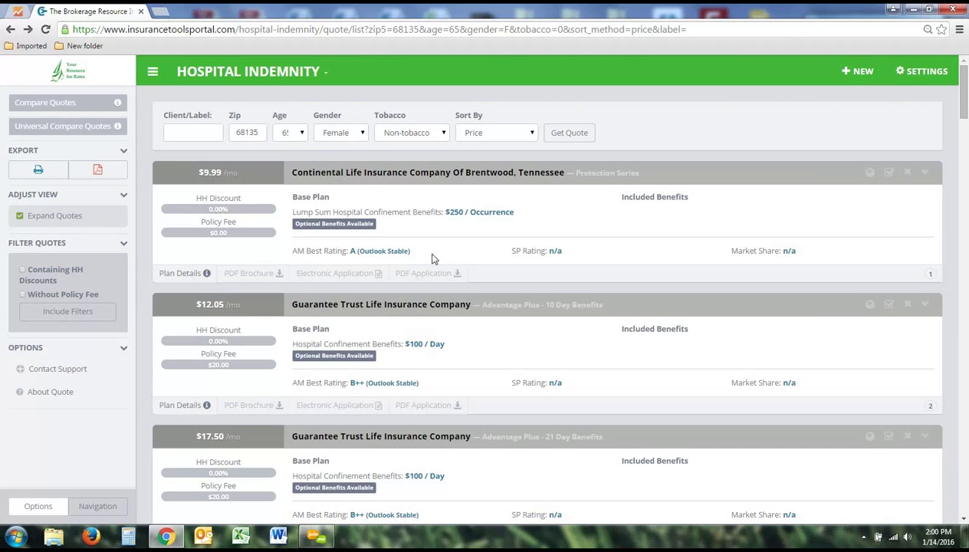
Step: Run a Dental quote for zip 68135, age 65, female, non-tobacco, sorted by price
{"action": "left_click", "coordinate": [290, 75]}
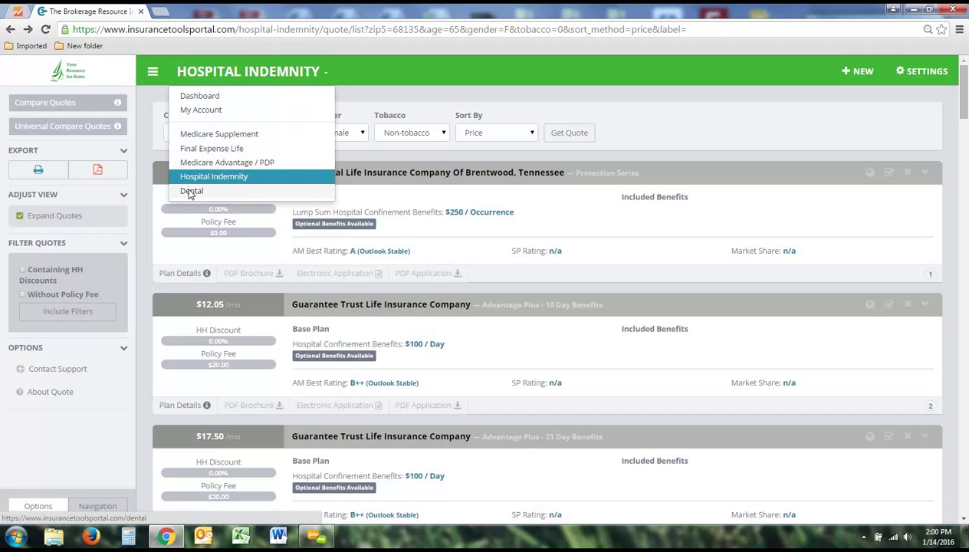
{"action": "left_click", "coordinate": [191, 192]}
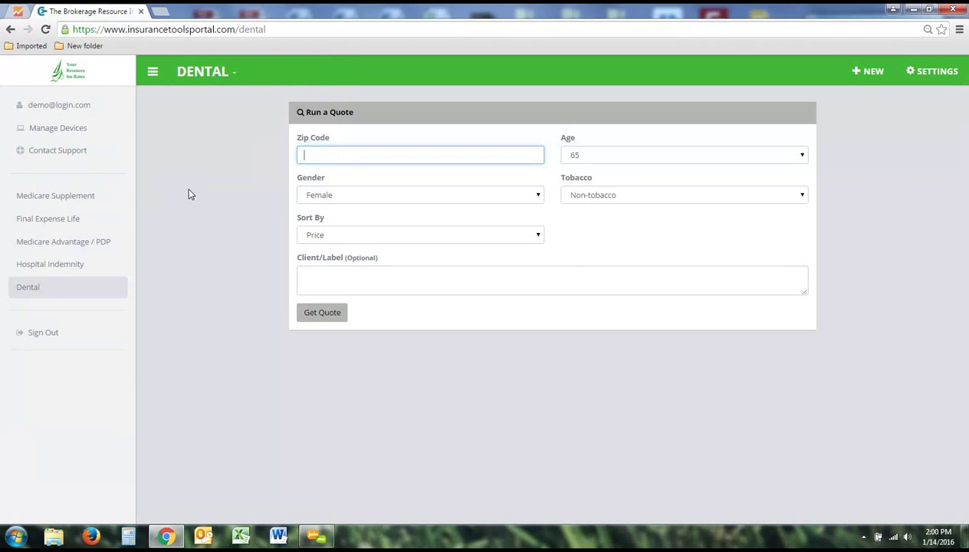
{"action": "type", "text": "68135"}
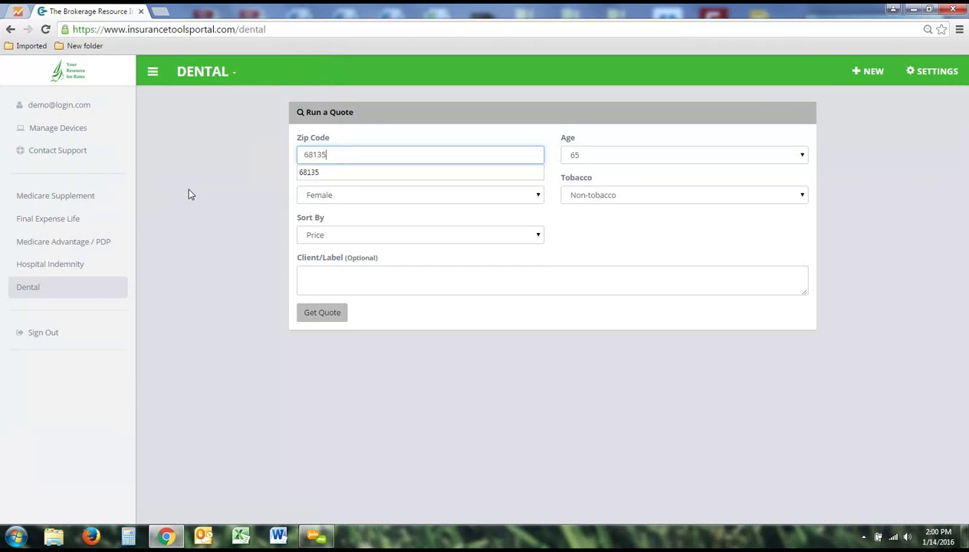
{"action": "left_click", "coordinate": [189, 191]}
{"action": "left_click", "coordinate": [329, 314]}
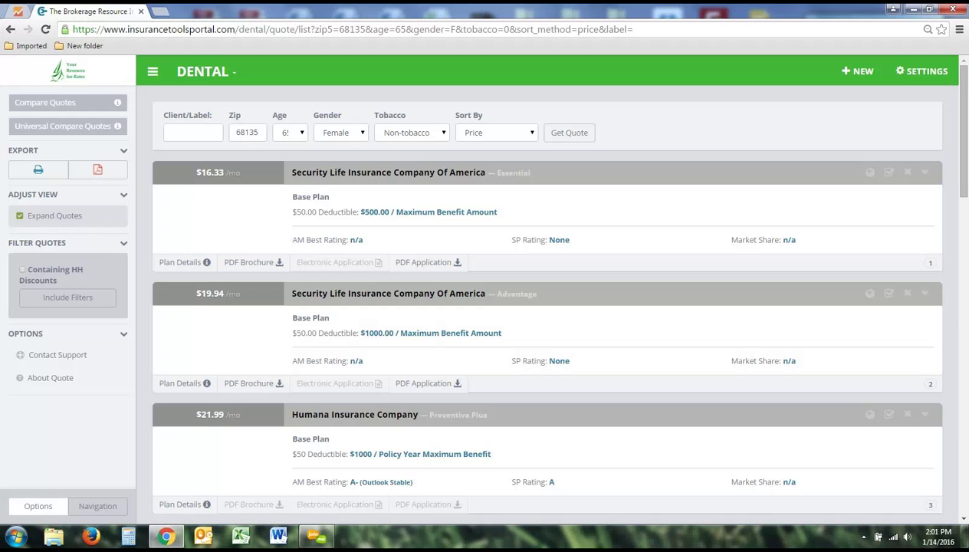
Step: Open the Security Life Essential plan details and review its dental coverage description and optional Vision benefit choices
{"action": "left_click", "coordinate": [198, 265]}
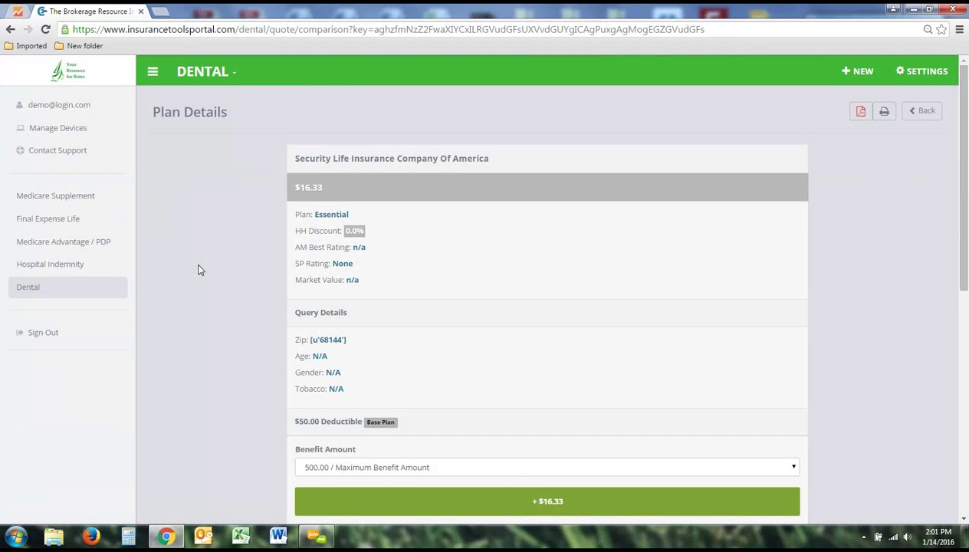
{"action": "scroll", "coordinate": [203, 274], "scroll_direction": "down", "scroll_amount": 2}
{"action": "scroll", "coordinate": [232, 296], "scroll_direction": "down", "scroll_amount": 2}
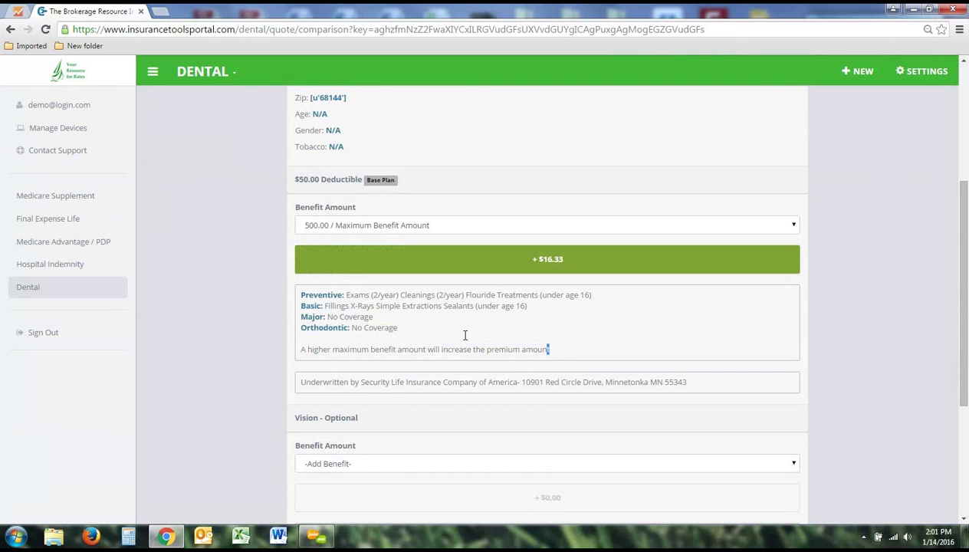
{"action": "left_click_drag", "start_coordinate": [552, 350], "coordinate": [305, 294]}
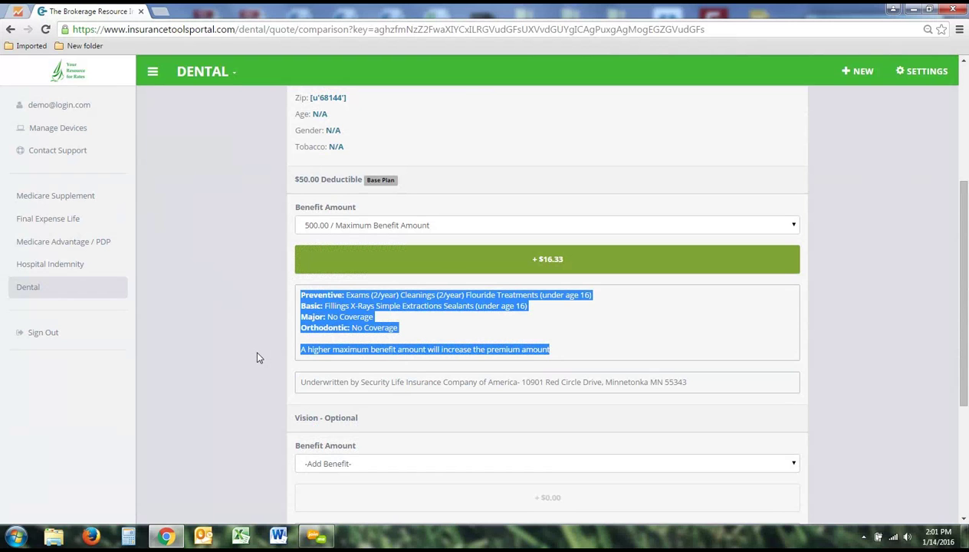
{"action": "scroll", "coordinate": [257, 358], "scroll_direction": "down", "scroll_amount": 1}
{"action": "scroll", "coordinate": [257, 358], "scroll_direction": "down", "scroll_amount": 1}
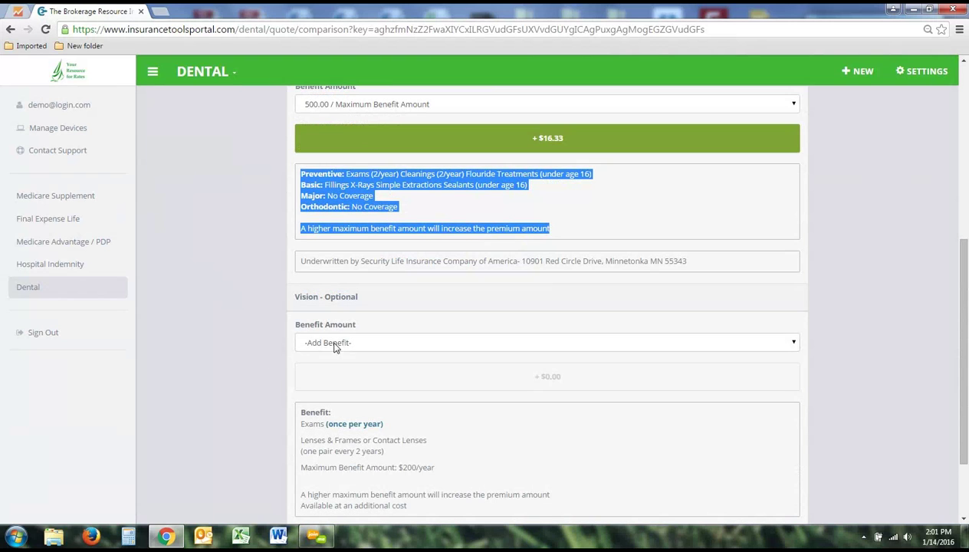
{"action": "left_click", "coordinate": [335, 343]}
{"action": "left_click", "coordinate": [226, 370]}
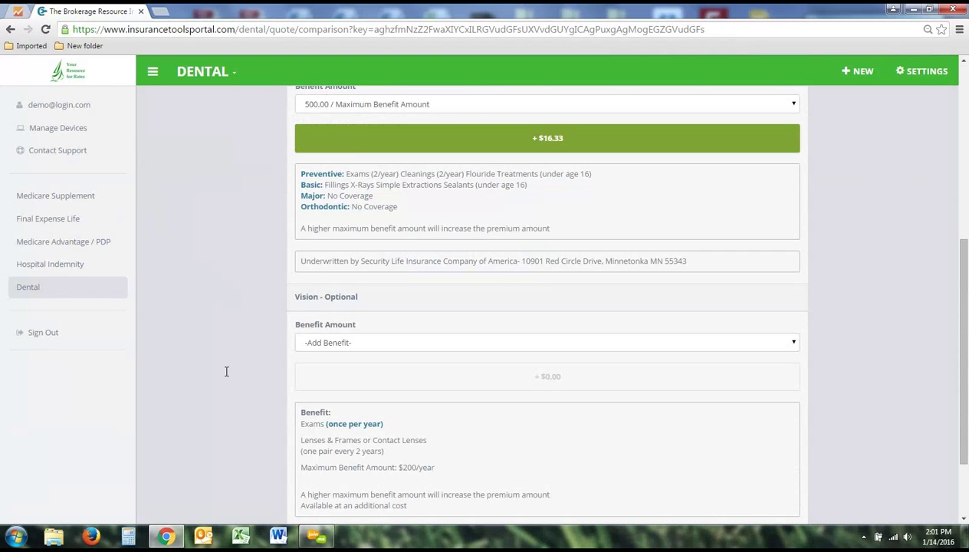
Step: Return to the portal's dashboard from the dental plan details
{"action": "scroll", "coordinate": [226, 371], "scroll_direction": "up", "scroll_amount": 6}
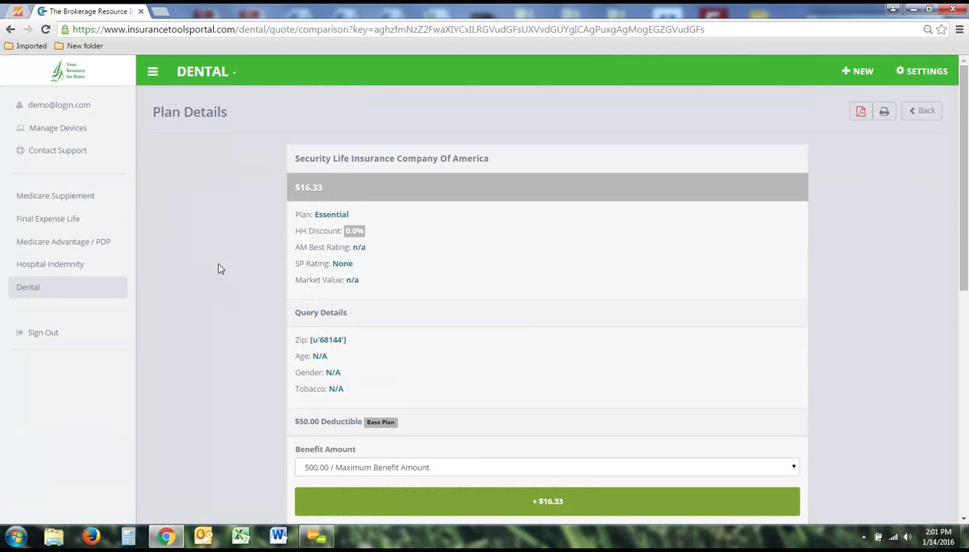
{"action": "left_click", "coordinate": [205, 72]}
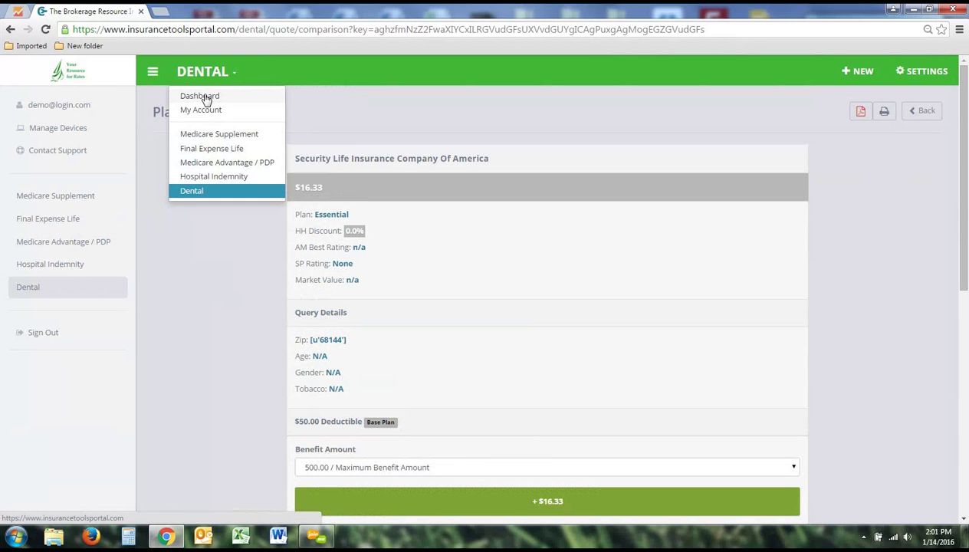
{"action": "left_click", "coordinate": [206, 99]}
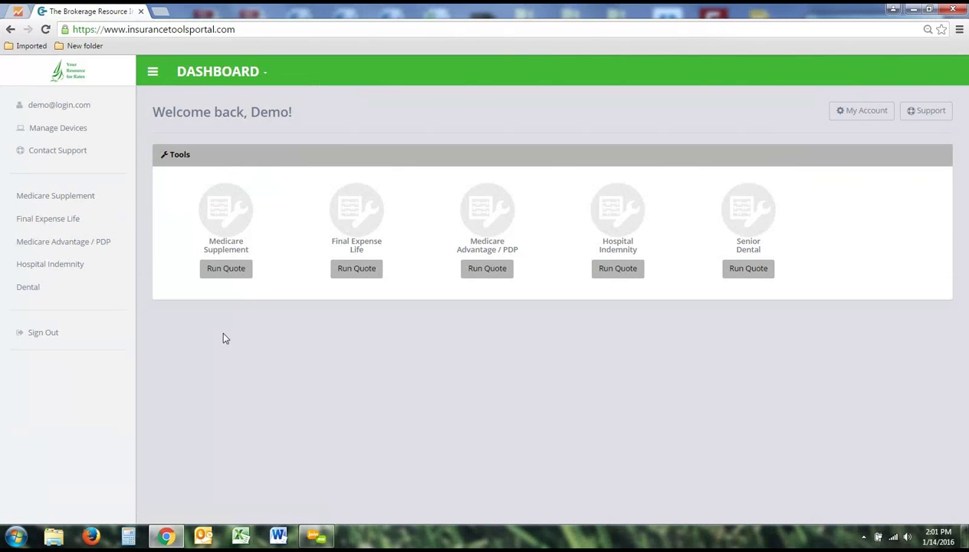